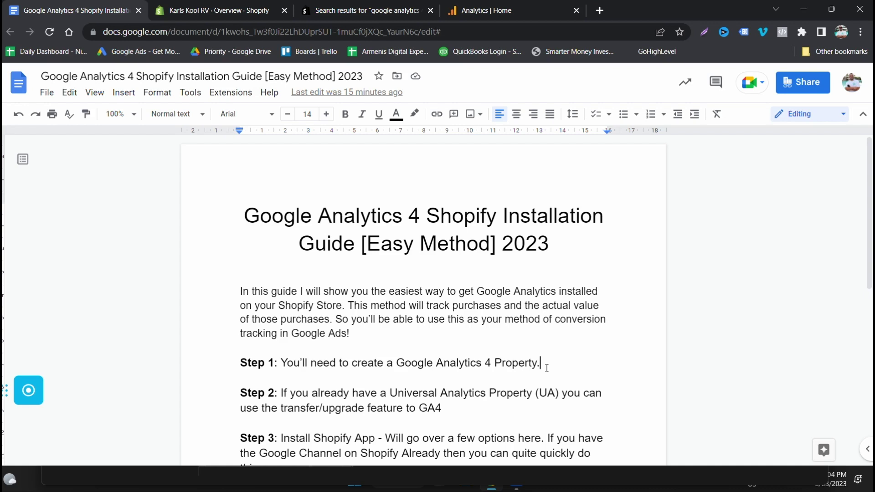
Scroll through the 'Google Analytics 4 Shopify Installation Guide' document
{"action": "scroll", "coordinate": [542, 369], "scroll_direction": "down", "scroll_amount": 1}
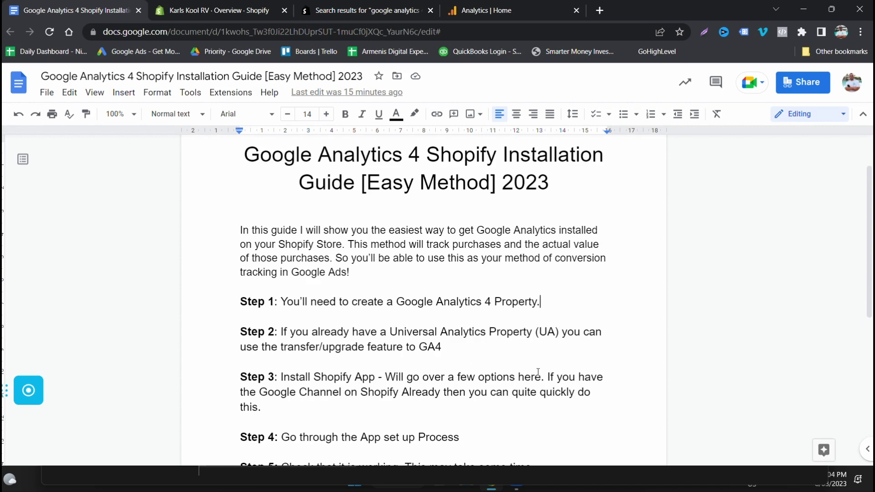
Open the Admin settings on the Karlskoolrv Google Analytics home dashboard
{"action": "left_click", "coordinate": [520, 6]}
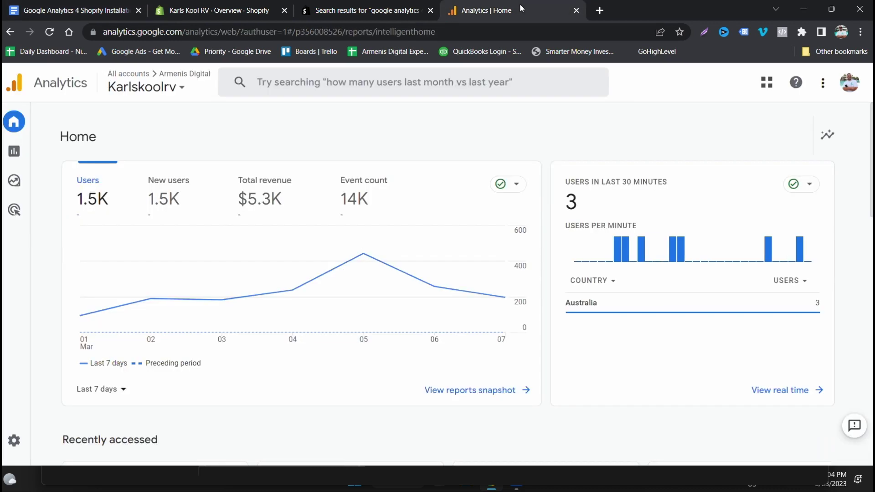
{"action": "mouse_move", "coordinate": [20, 445]}
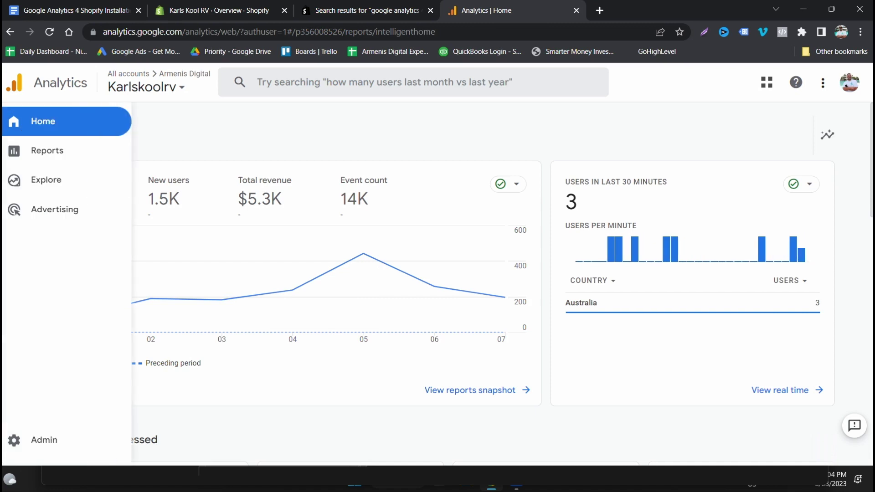
{"action": "left_click", "coordinate": [21, 445]}
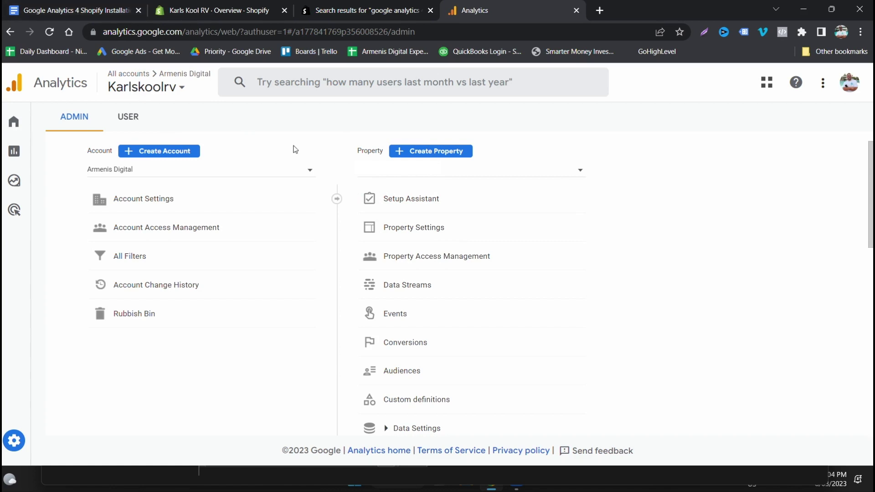
Check Step 2 in the guide, then go to the Shopify store's Google channel overview
{"action": "left_click", "coordinate": [103, 14]}
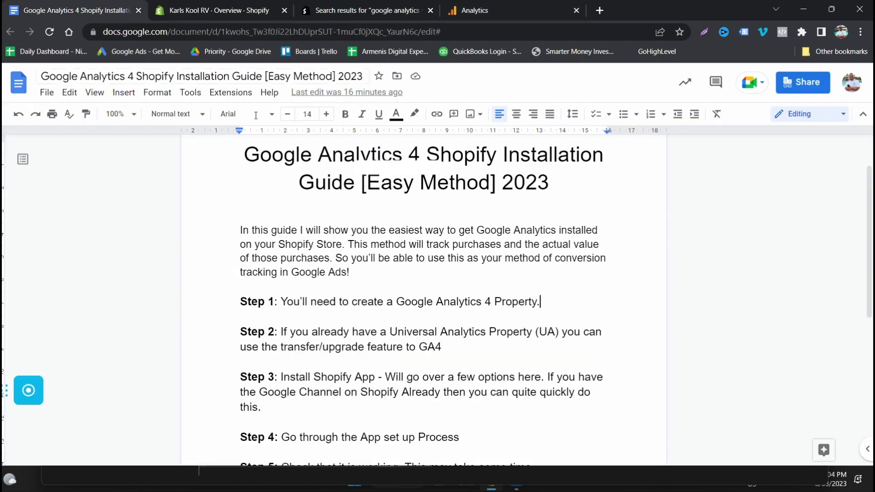
{"action": "left_click_drag", "start_coordinate": [460, 358], "coordinate": [280, 333]}
{"action": "left_click", "coordinate": [521, 3]}
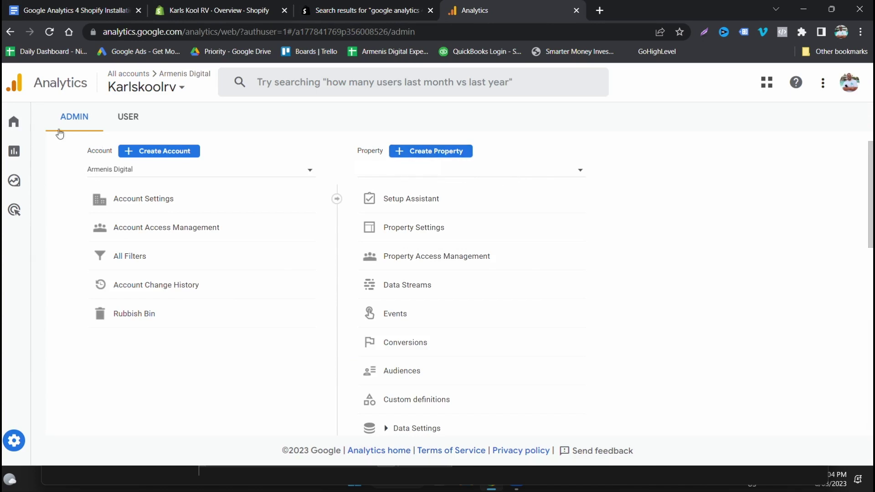
{"action": "left_click", "coordinate": [29, 123]}
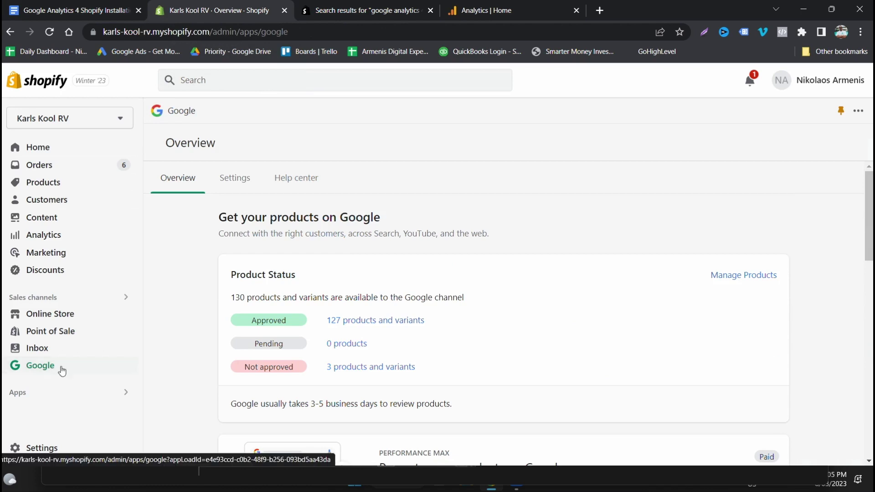
{"action": "scroll", "coordinate": [501, 335], "scroll_direction": "down", "scroll_amount": 4}
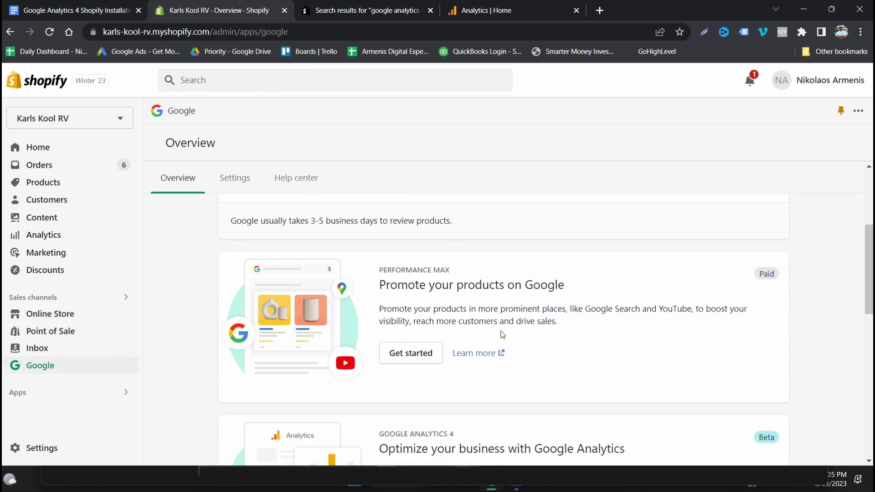
{"action": "scroll", "coordinate": [502, 335], "scroll_direction": "down", "scroll_amount": 3}
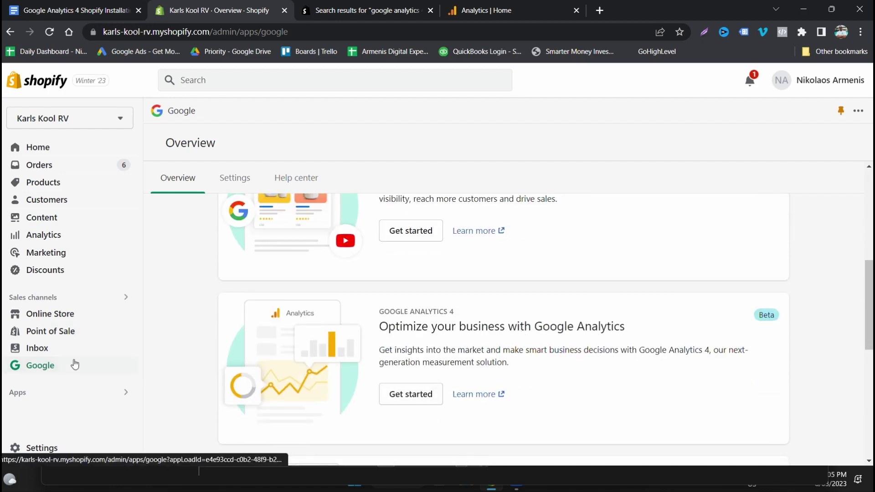
{"action": "left_click", "coordinate": [43, 300]}
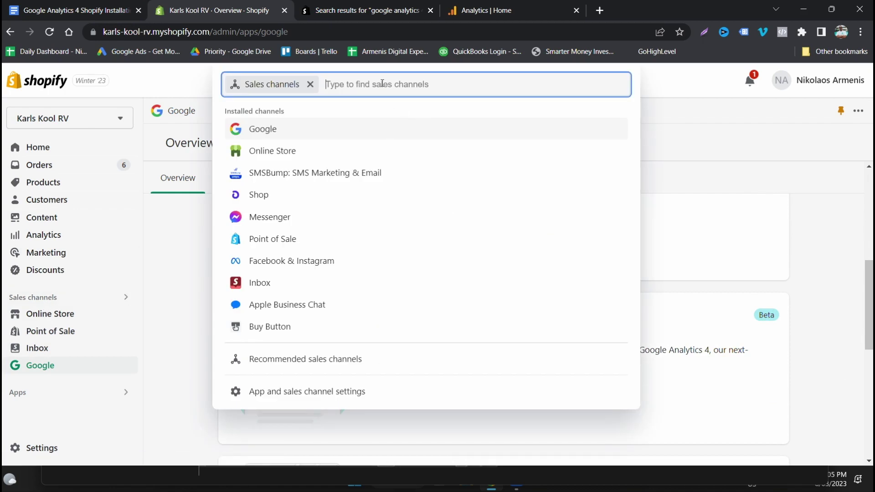
{"action": "left_click", "coordinate": [187, 285]}
{"action": "scroll", "coordinate": [340, 355], "scroll_direction": "up", "scroll_amount": 4}
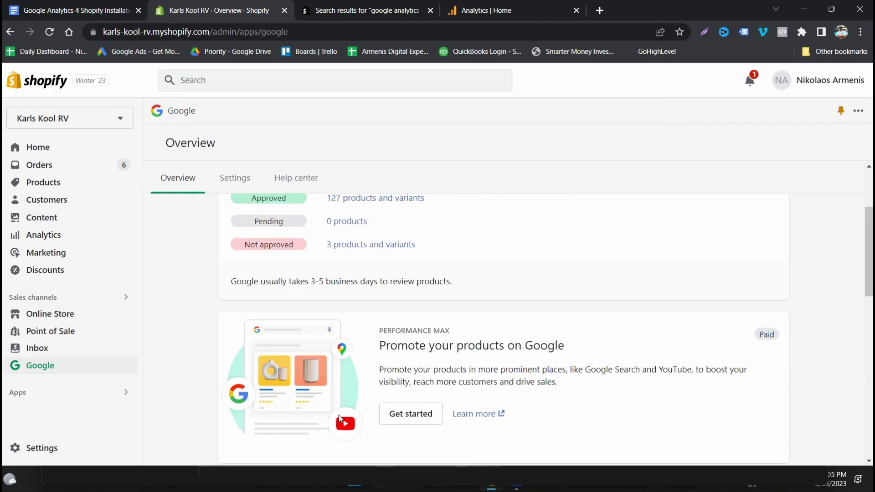
{"action": "scroll", "coordinate": [342, 420], "scroll_direction": "up", "scroll_amount": 3}
{"action": "scroll", "coordinate": [449, 328], "scroll_direction": "down", "scroll_amount": 8}
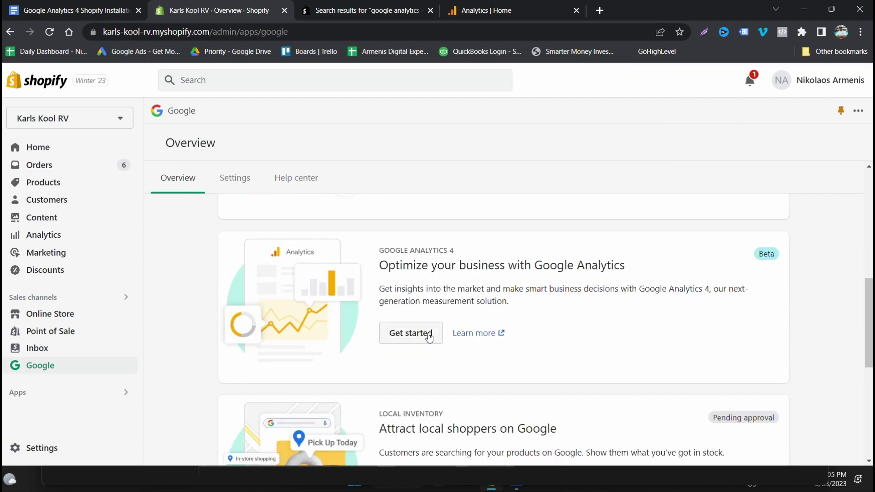
Connect the Karlskoolrv GA4 property (G-H5TG850694) to the store's Google channel
{"action": "left_click", "coordinate": [429, 335]}
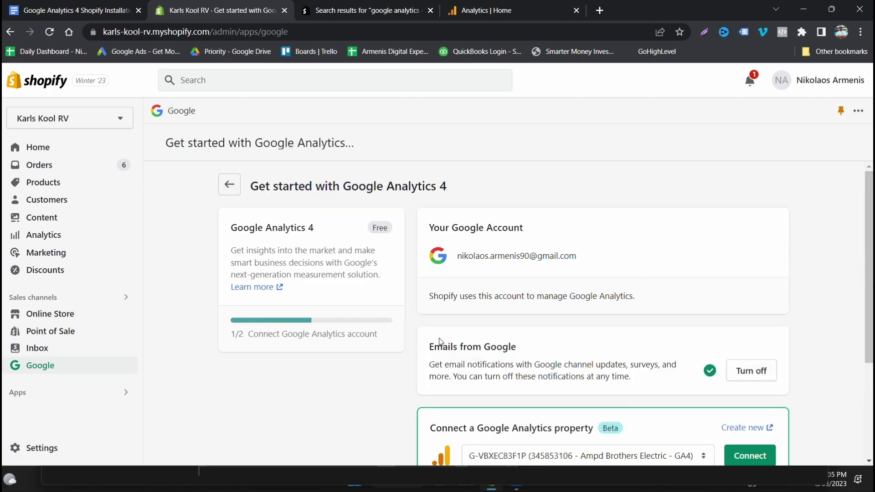
{"action": "scroll", "coordinate": [439, 339], "scroll_direction": "down", "scroll_amount": 1}
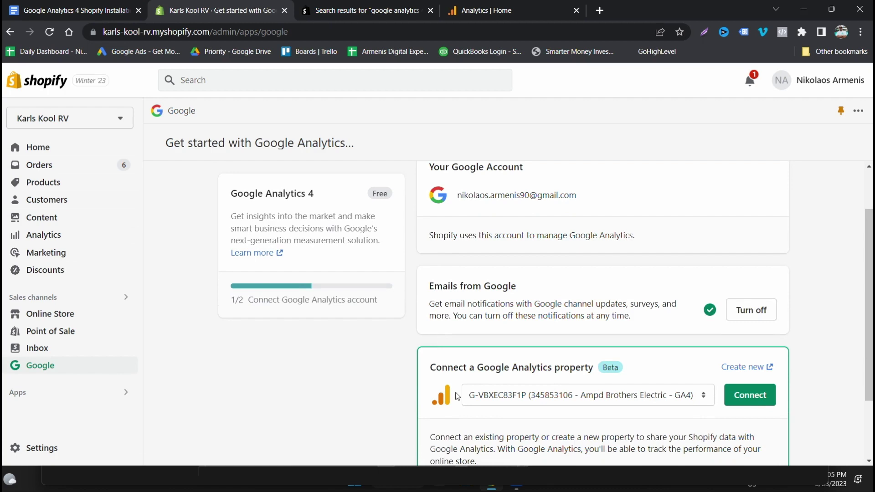
{"action": "scroll", "coordinate": [501, 416], "scroll_direction": "down", "scroll_amount": 2}
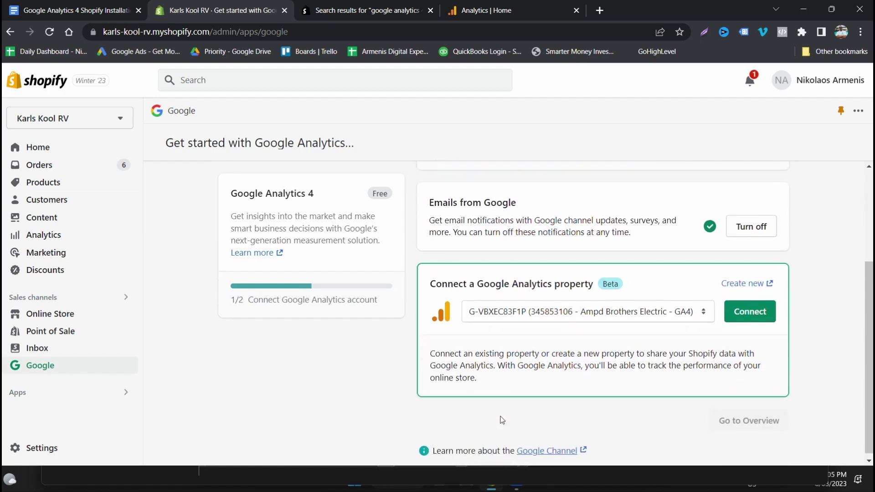
{"action": "left_click", "coordinate": [526, 310]}
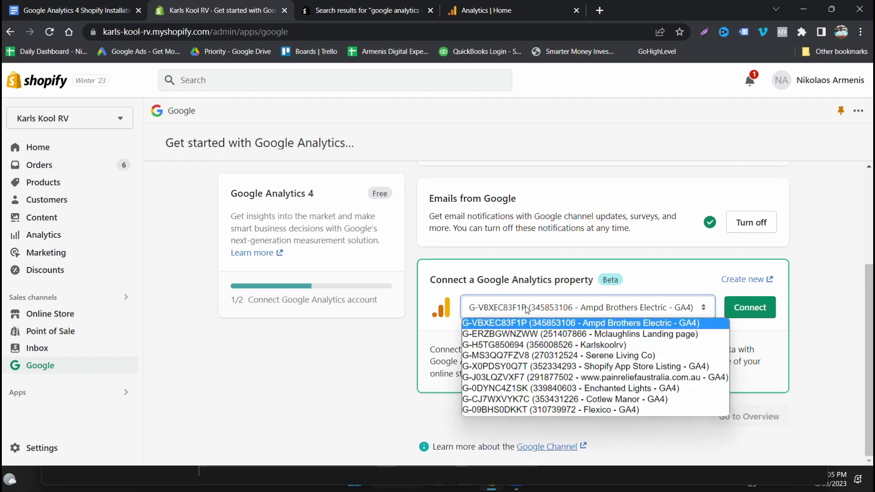
{"action": "left_click", "coordinate": [525, 346]}
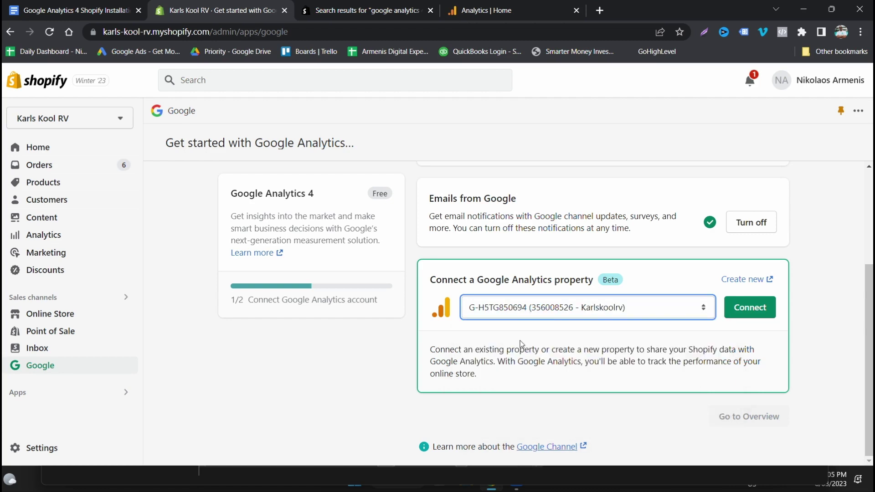
{"action": "left_click", "coordinate": [737, 319]}
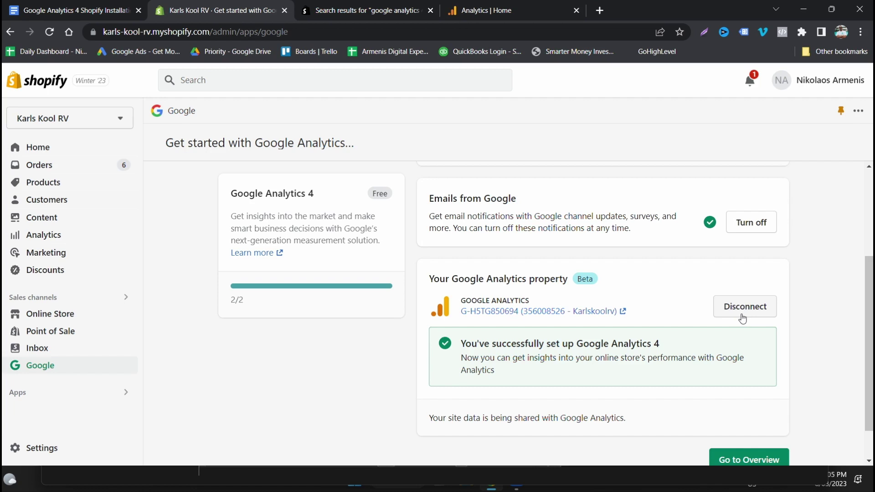
Read Step 3 of the guide, then go to the App Store results for 'google analytics 4'
{"action": "left_click", "coordinate": [75, 10]}
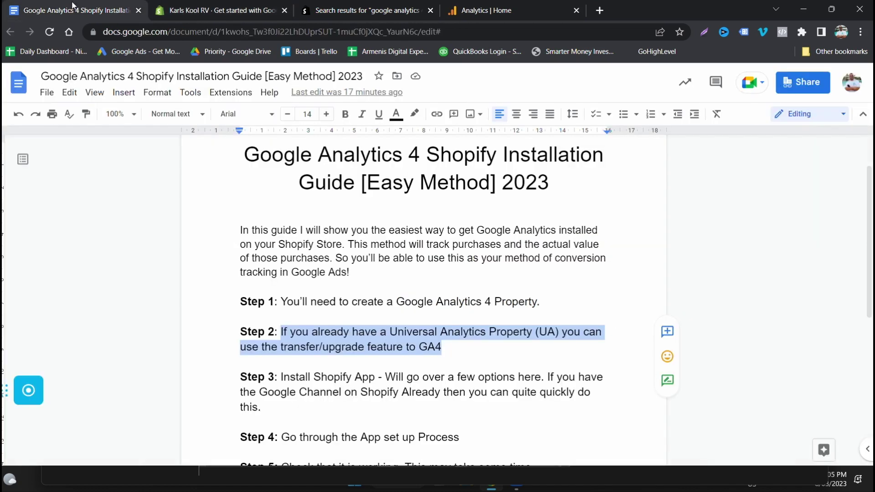
{"action": "left_click", "coordinate": [289, 377]}
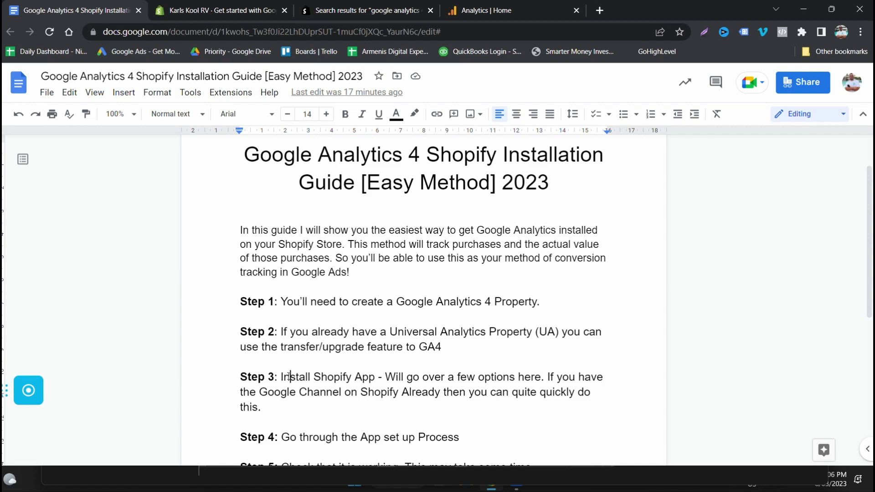
{"action": "left_click", "coordinate": [361, 10]}
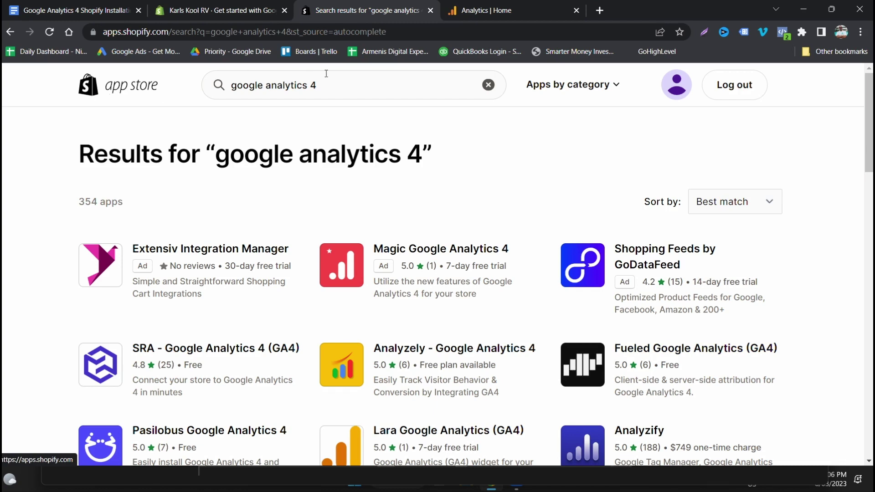
Find the Fueled Google Analytics (GA4) app in the search results and open its listing
{"action": "left_click", "coordinate": [349, 89]}
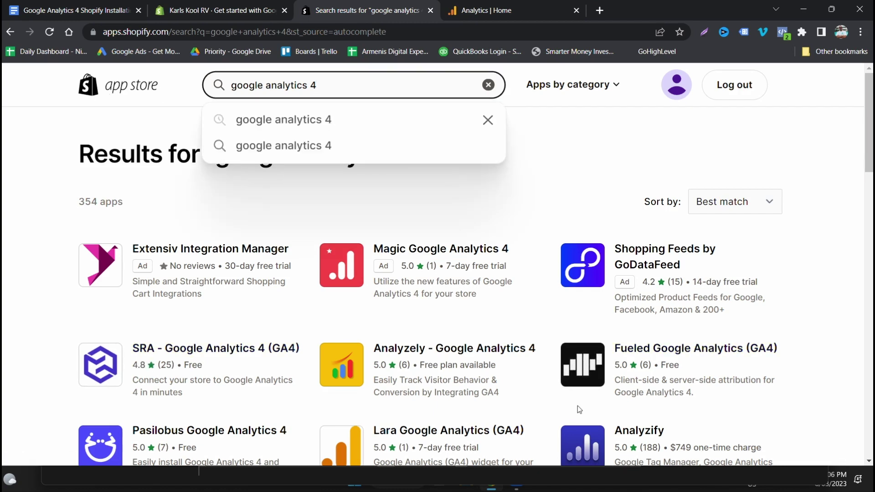
{"action": "scroll", "coordinate": [548, 402], "scroll_direction": "down", "scroll_amount": 1}
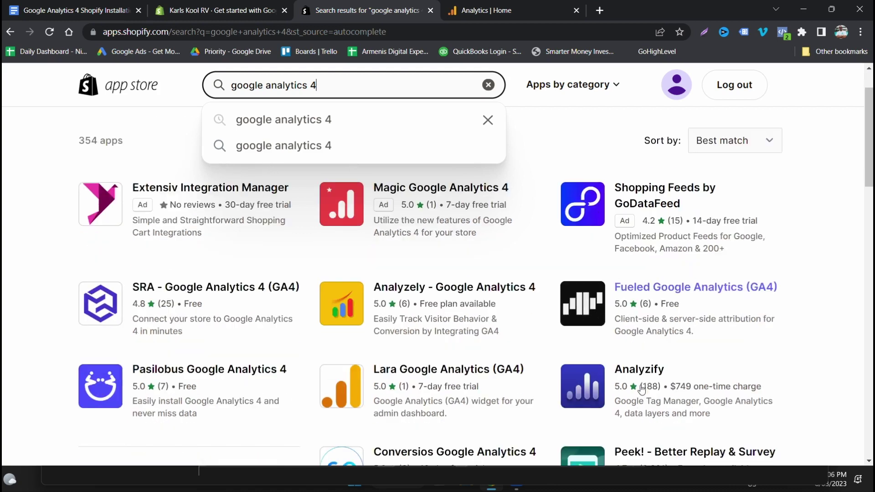
{"action": "left_click", "coordinate": [654, 296]}
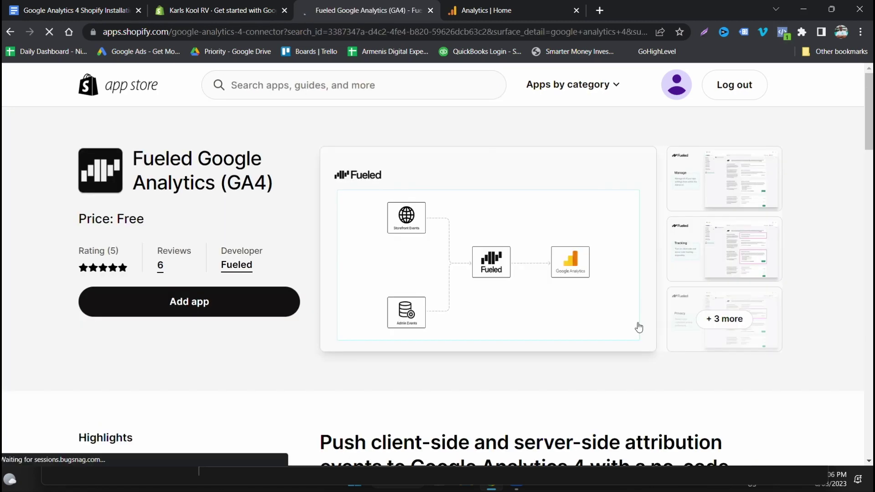
Install the Fueled GA4 app and save the debut theme with Fueled Attribution enabled
{"action": "left_click", "coordinate": [184, 313]}
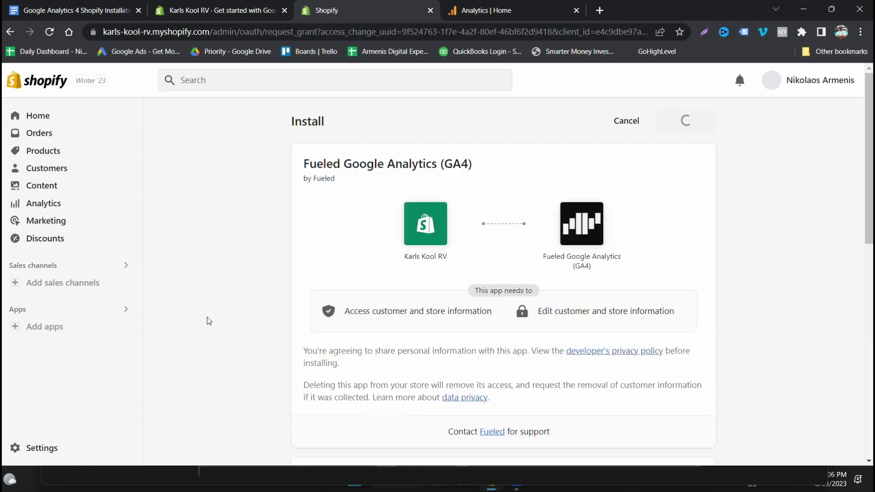
{"action": "left_click", "coordinate": [706, 129]}
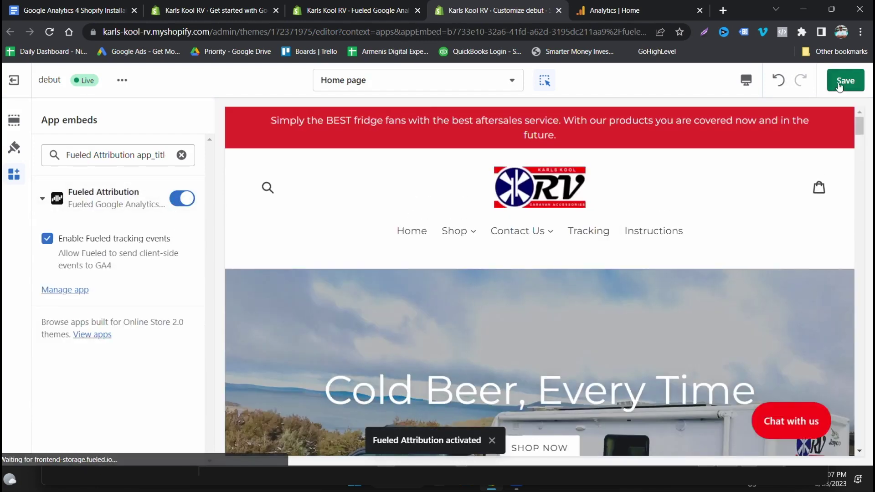
{"action": "left_click", "coordinate": [844, 80]}
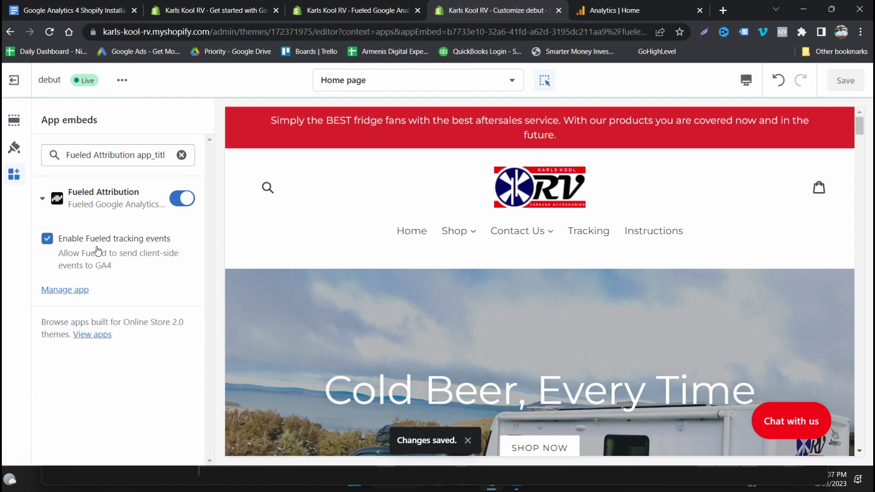
{"action": "left_click", "coordinate": [558, 10]}
{"action": "scroll", "coordinate": [451, 240], "scroll_direction": "down", "scroll_amount": 2}
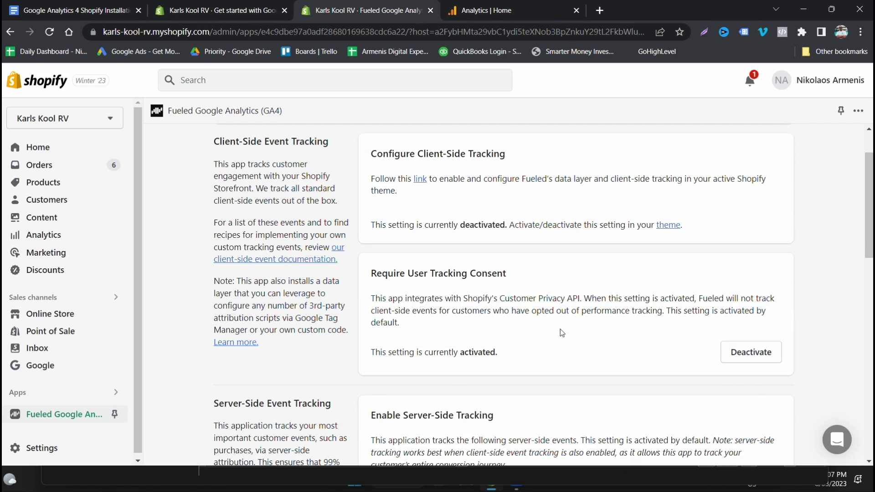
{"action": "scroll", "coordinate": [482, 386], "scroll_direction": "down", "scroll_amount": 1}
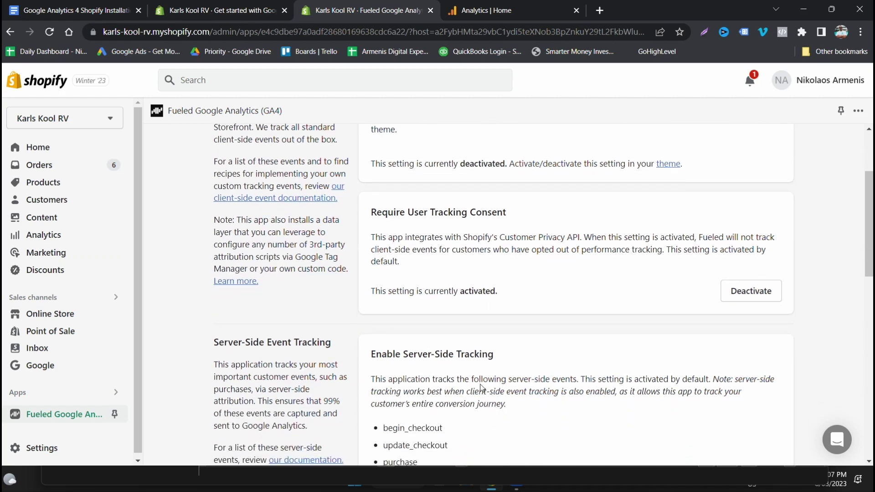
{"action": "scroll", "coordinate": [481, 386], "scroll_direction": "down", "scroll_amount": 1}
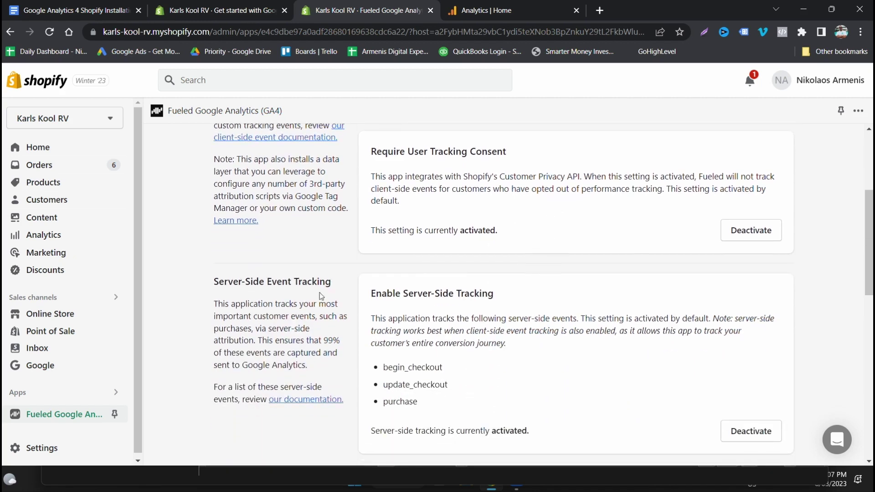
{"action": "scroll", "coordinate": [486, 360], "scroll_direction": "down", "scroll_amount": 1}
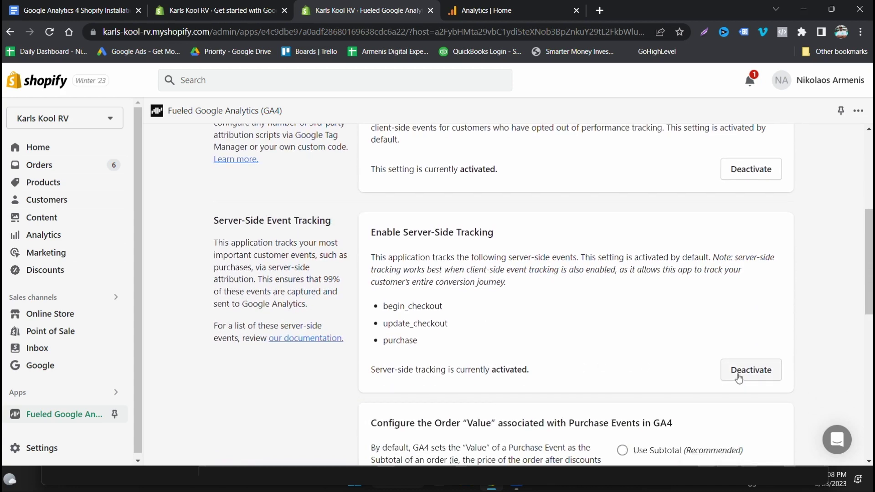
{"action": "scroll", "coordinate": [724, 388], "scroll_direction": "down", "scroll_amount": 1}
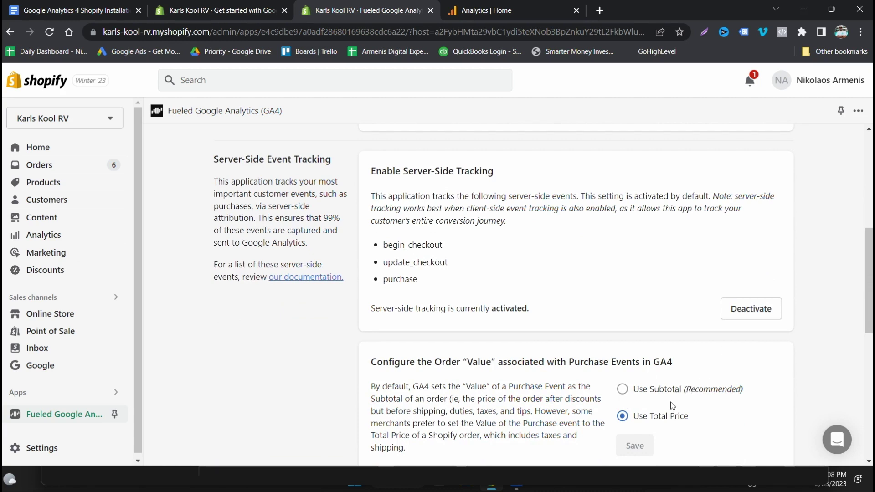
{"action": "scroll", "coordinate": [469, 383], "scroll_direction": "down", "scroll_amount": 1}
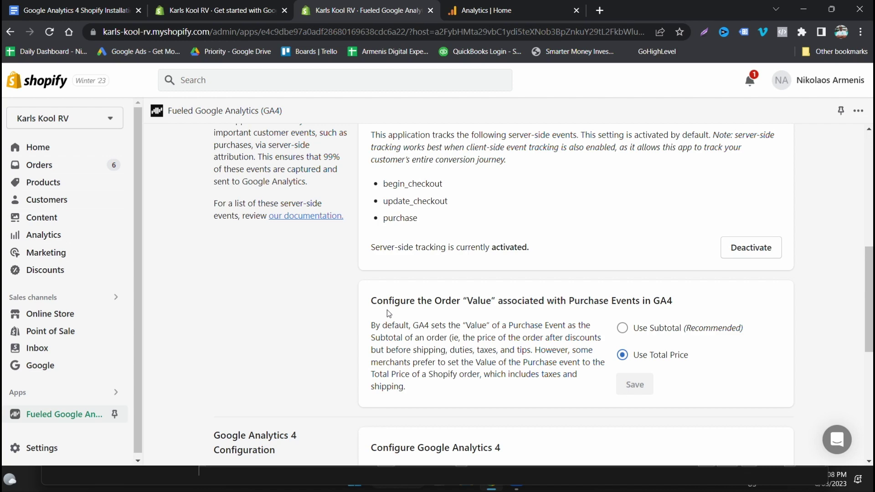
Save the GA4 purchase value as Use Subtotal (Recommended) and unlock the Measurement ID field
{"action": "left_click", "coordinate": [625, 330]}
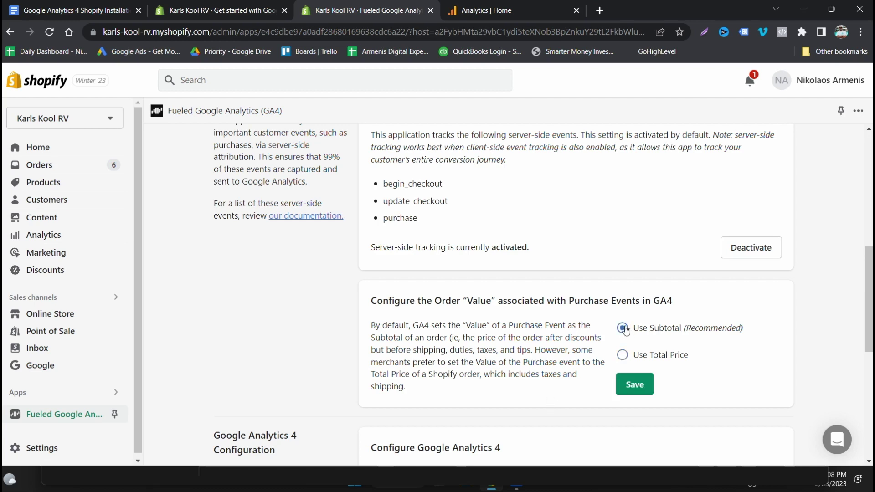
{"action": "left_click", "coordinate": [620, 358]}
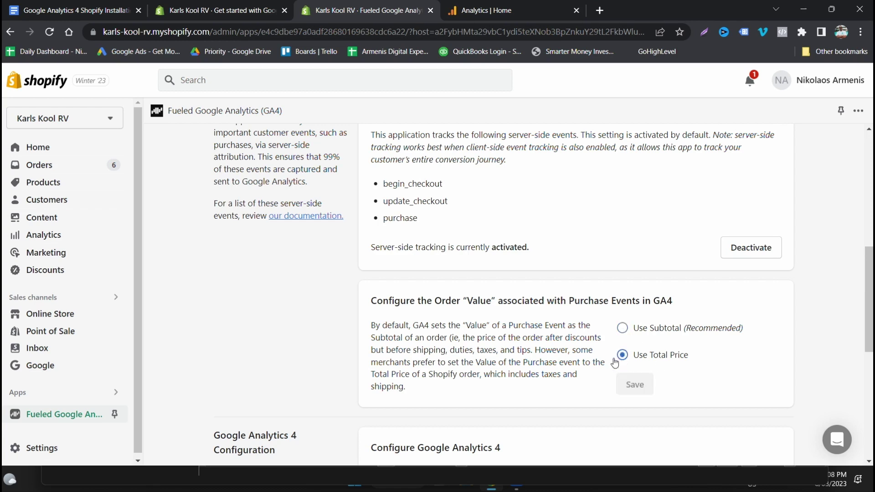
{"action": "left_click", "coordinate": [645, 331]}
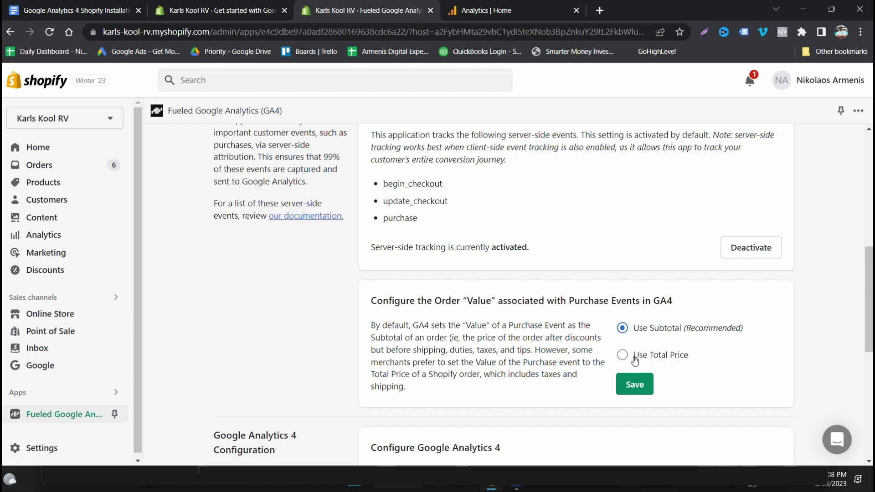
{"action": "scroll", "coordinate": [634, 380], "scroll_direction": "down", "scroll_amount": 3}
{"action": "left_click", "coordinate": [631, 260]}
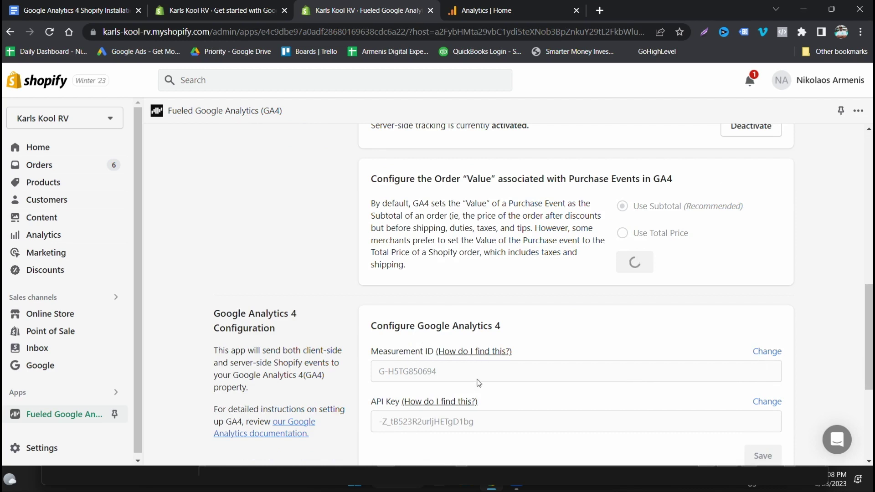
{"action": "left_click", "coordinate": [780, 352]}
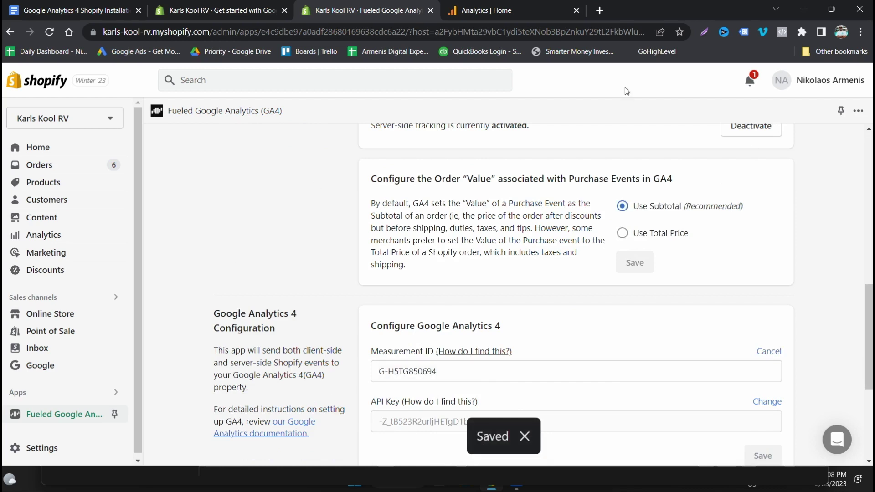
Copy the Measurement ID G-H5TG850694 from the Analytics web stream details
{"action": "left_click", "coordinate": [513, 13]}
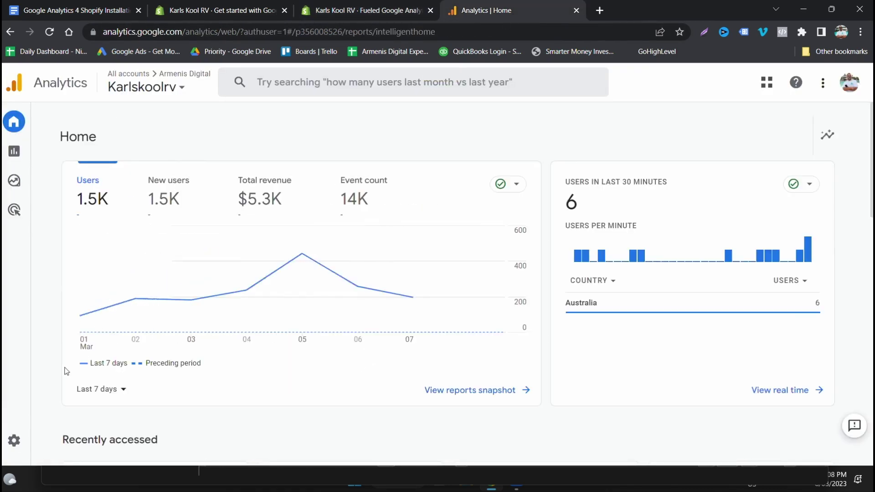
{"action": "left_click", "coordinate": [18, 449]}
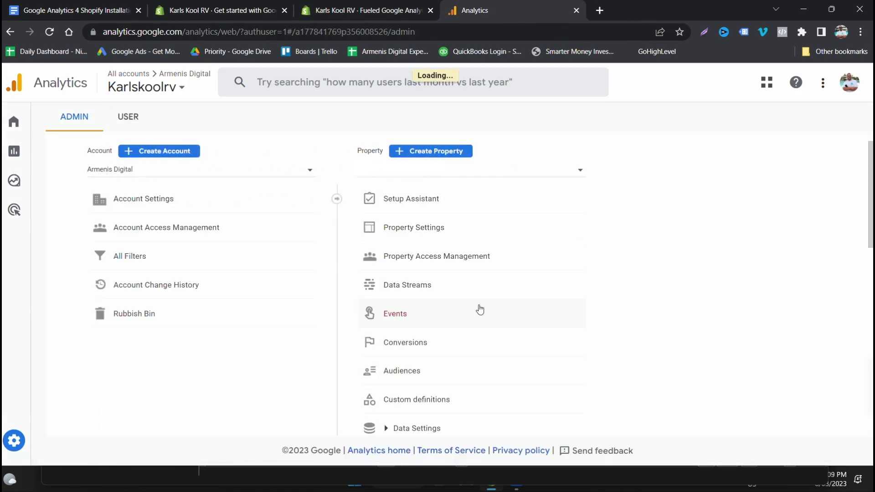
{"action": "left_click", "coordinate": [453, 290]}
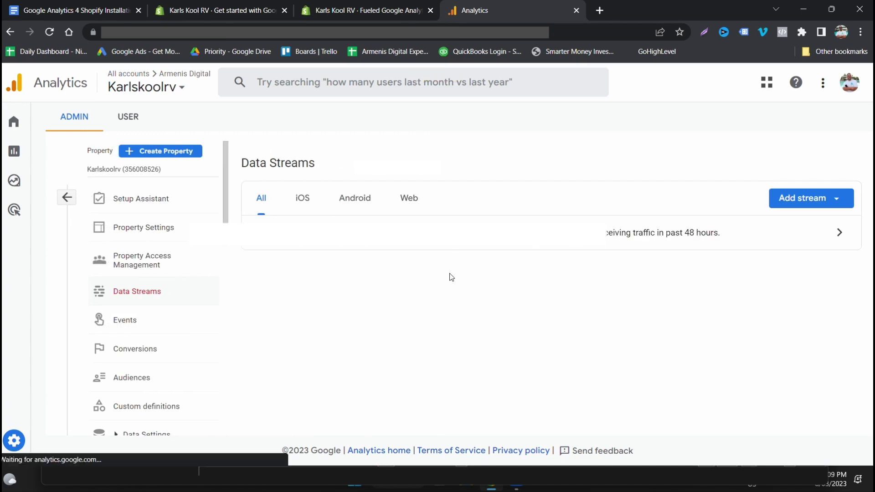
{"action": "left_click", "coordinate": [437, 249]}
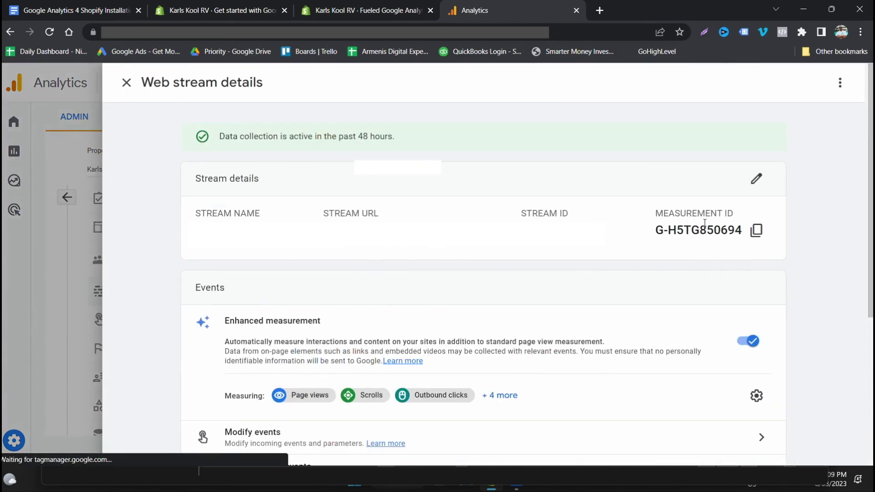
{"action": "left_click", "coordinate": [757, 230]}
Paste G-H5TG850694 into Fueled's Measurement ID field and make the API Key editable
{"action": "left_click", "coordinate": [347, 14]}
{"action": "left_click", "coordinate": [518, 373]}
{"action": "key", "text": "ctrl+a"}
{"action": "key", "text": "ctrl+v"}
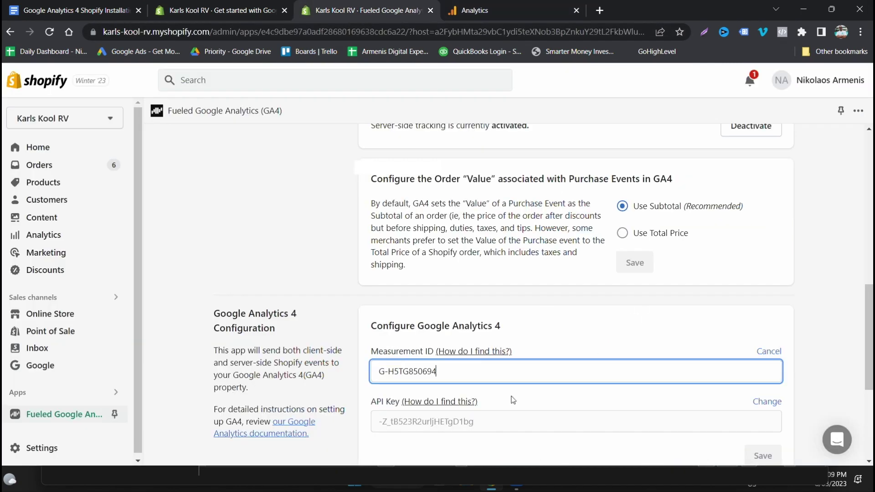
{"action": "left_click", "coordinate": [633, 387]}
{"action": "left_click", "coordinate": [762, 402]}
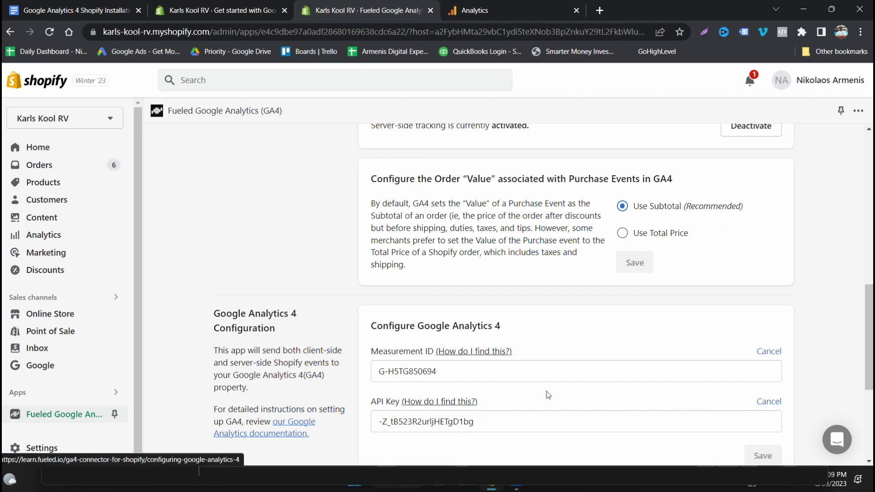
{"action": "scroll", "coordinate": [496, 406], "scroll_direction": "down", "scroll_amount": 1}
Skim Fueled's 'Configuring Google Analytics 4' guide on finding the API key, then return to Analytics
{"action": "left_click", "coordinate": [468, 345]}
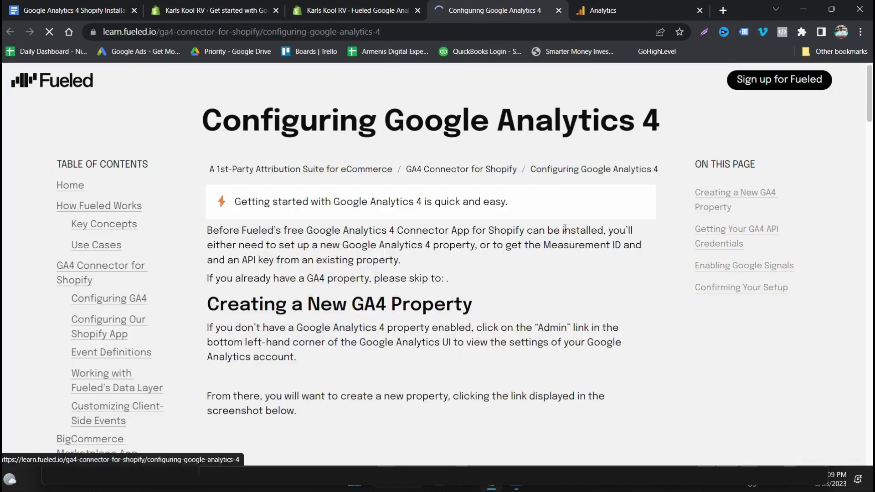
{"action": "scroll", "coordinate": [556, 270], "scroll_direction": "down", "scroll_amount": 4}
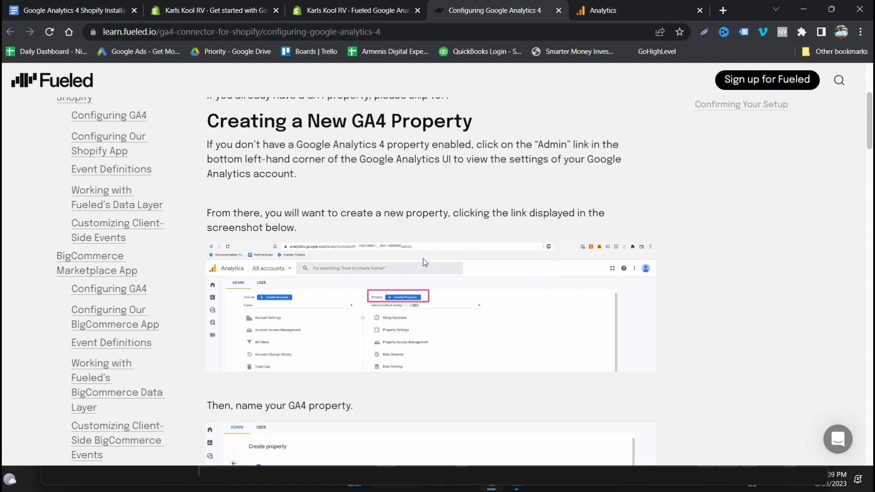
{"action": "scroll", "coordinate": [423, 258], "scroll_direction": "down", "scroll_amount": 9}
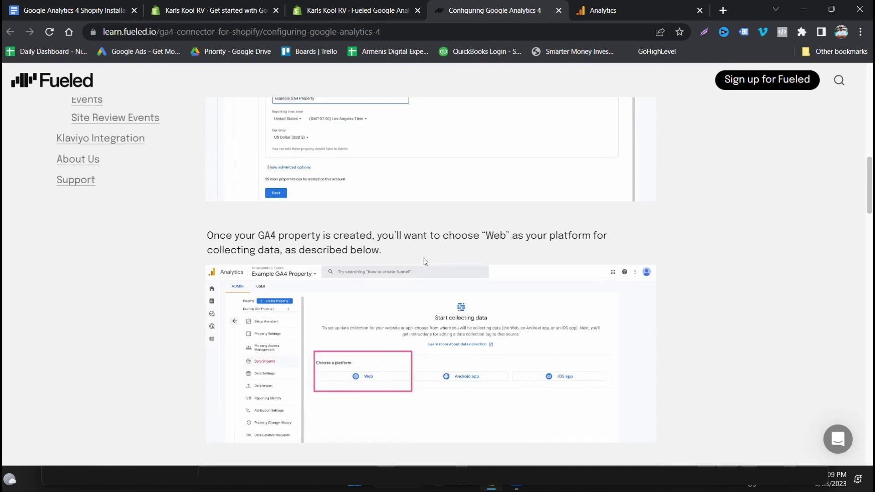
{"action": "scroll", "coordinate": [423, 261], "scroll_direction": "down", "scroll_amount": 2}
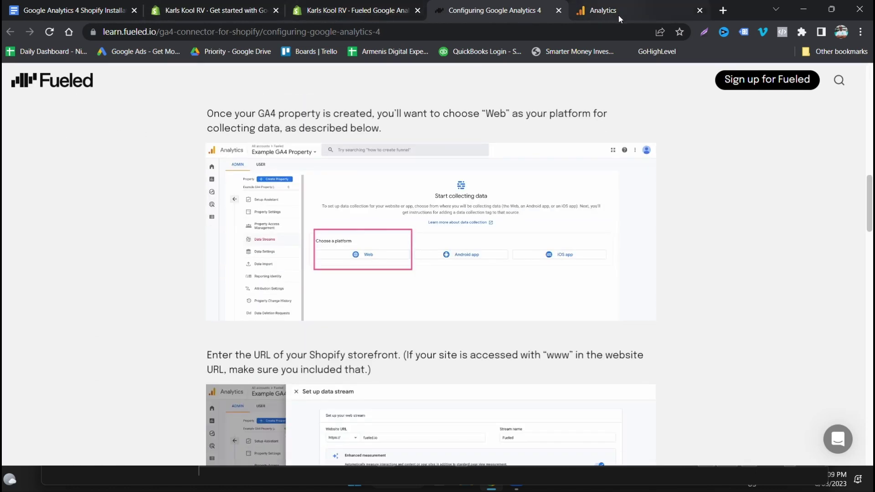
{"action": "left_click", "coordinate": [618, 15]}
Create a Measurement Protocol API secret nicknamed 'GA4 Shopify' and copy its secret value
{"action": "scroll", "coordinate": [576, 223], "scroll_direction": "down", "scroll_amount": 5}
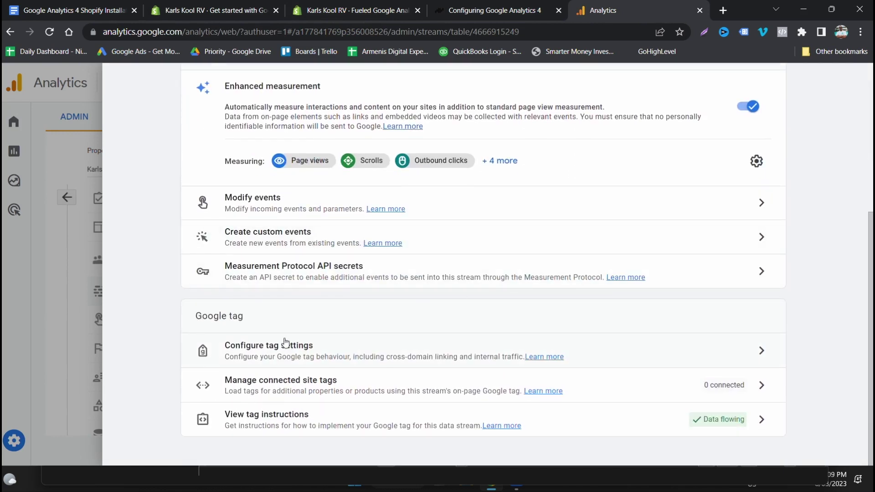
{"action": "left_click", "coordinate": [296, 273]}
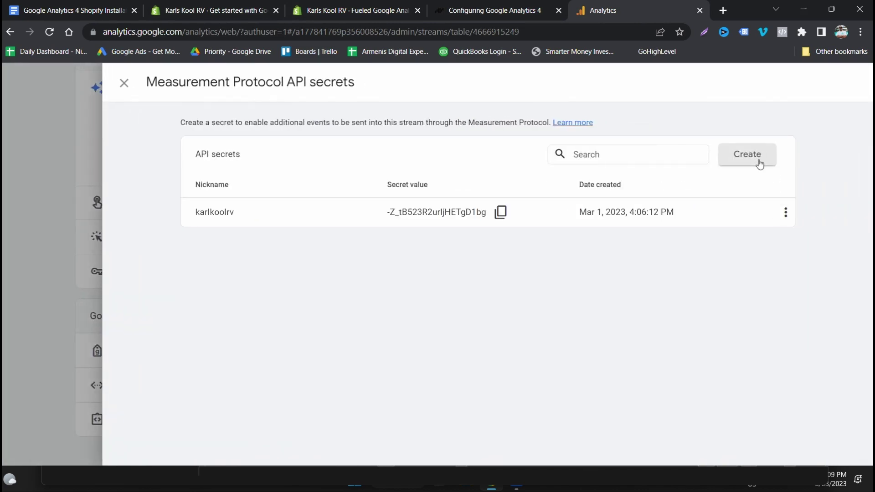
{"action": "left_click", "coordinate": [758, 160]}
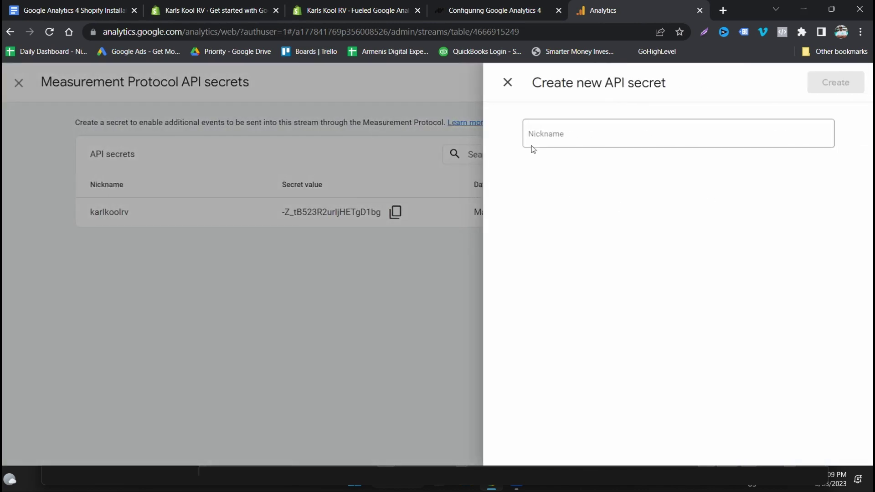
{"action": "left_click", "coordinate": [552, 142]}
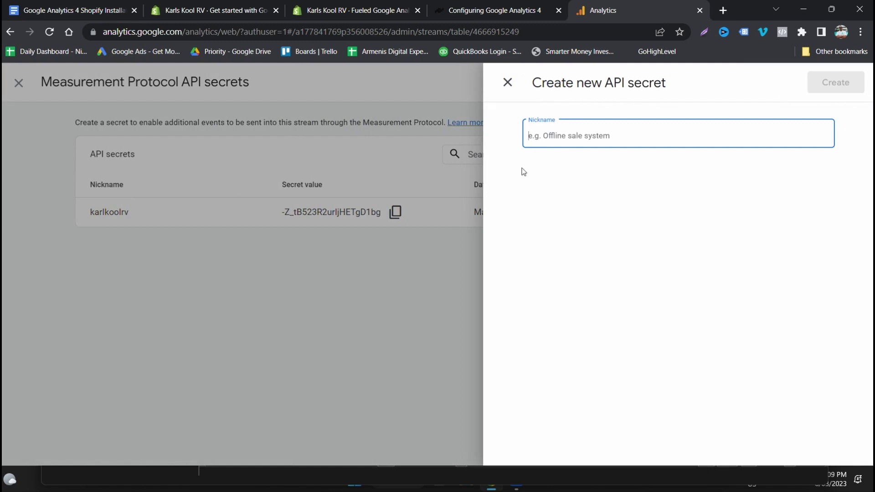
{"action": "type", "text": "GA4"}
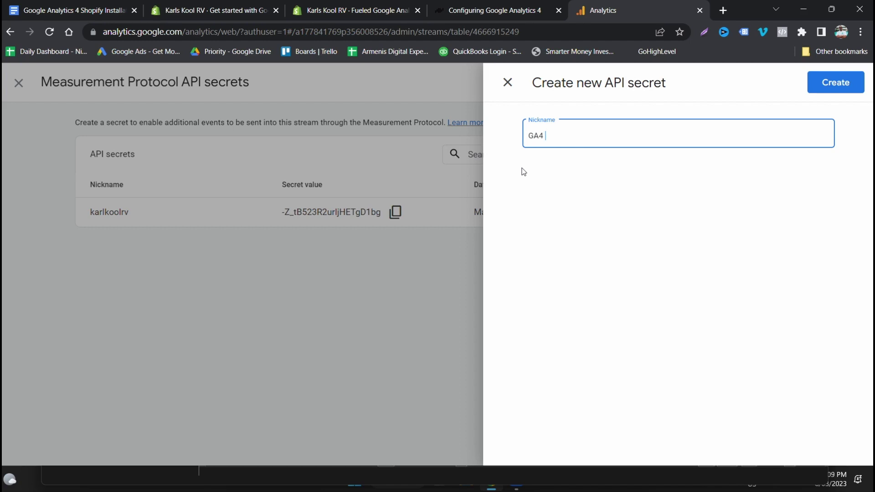
{"action": "type", "text": "Shopify"}
{"action": "left_click", "coordinate": [834, 83]}
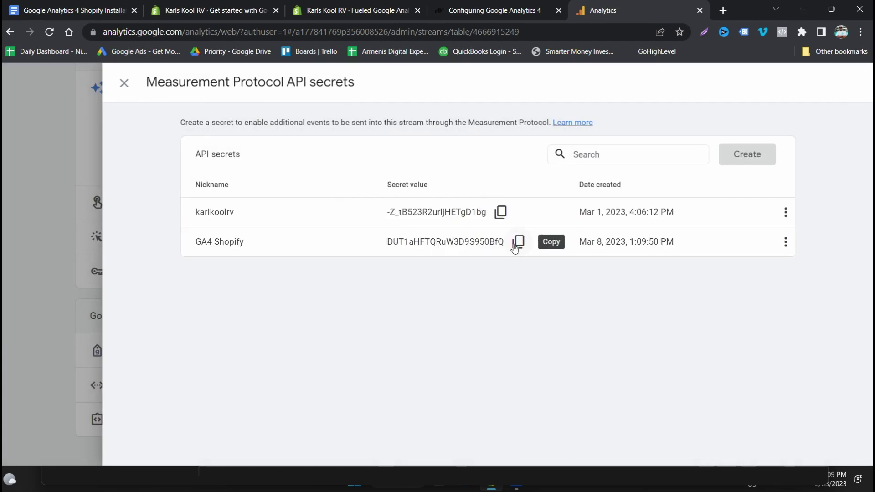
{"action": "left_click", "coordinate": [517, 242]}
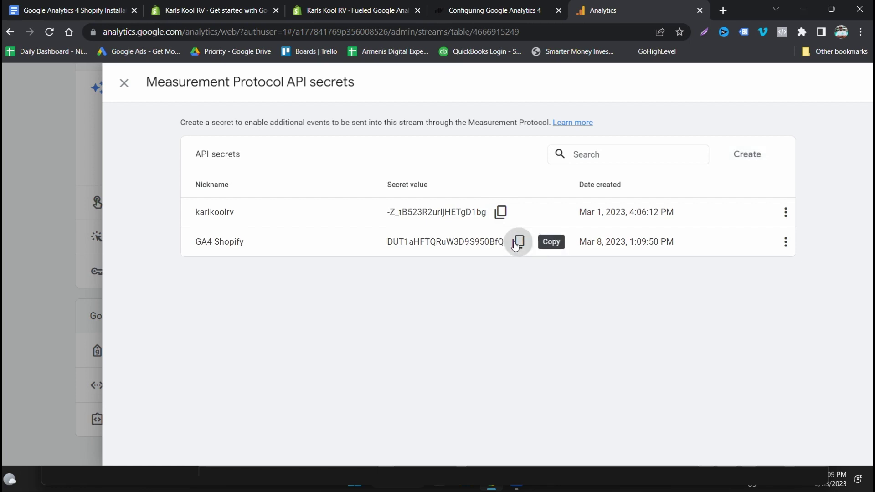
{"action": "key", "text": "ctrl+shift+Tab"}
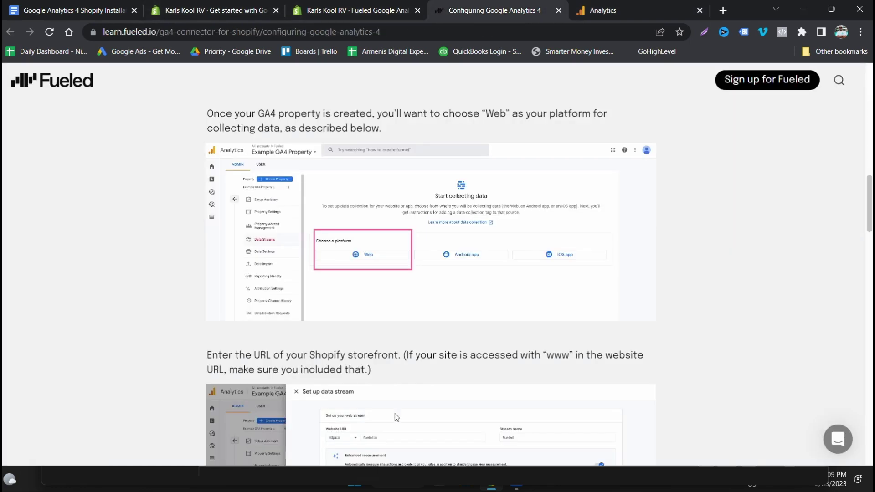
Replace Fueled's API Key with the new GA4 API secret and save, keeping Measurement ID G-H5TG850694
{"action": "left_click", "coordinate": [337, 14]}
{"action": "left_click", "coordinate": [542, 359]}
{"action": "key", "text": "ctrl+a"}
{"action": "key", "text": "ctrl+v"}
{"action": "scroll", "coordinate": [725, 302], "scroll_direction": "down", "scroll_amount": 3}
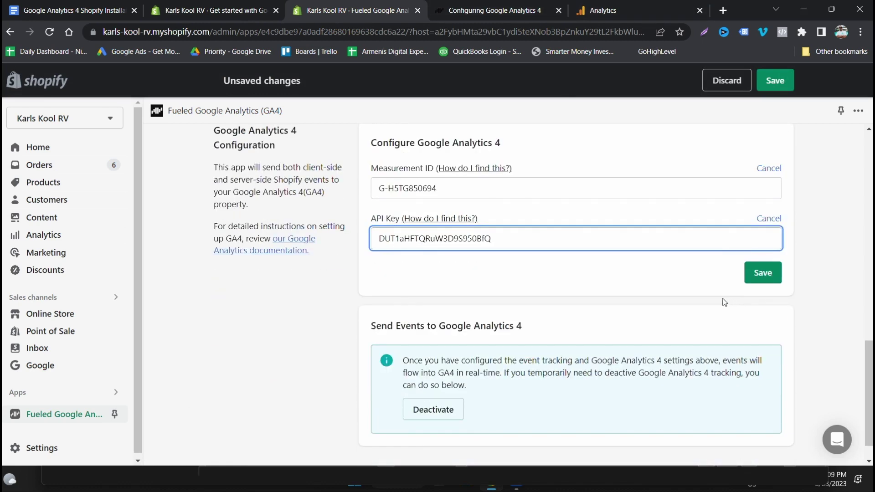
{"action": "left_click", "coordinate": [752, 272]}
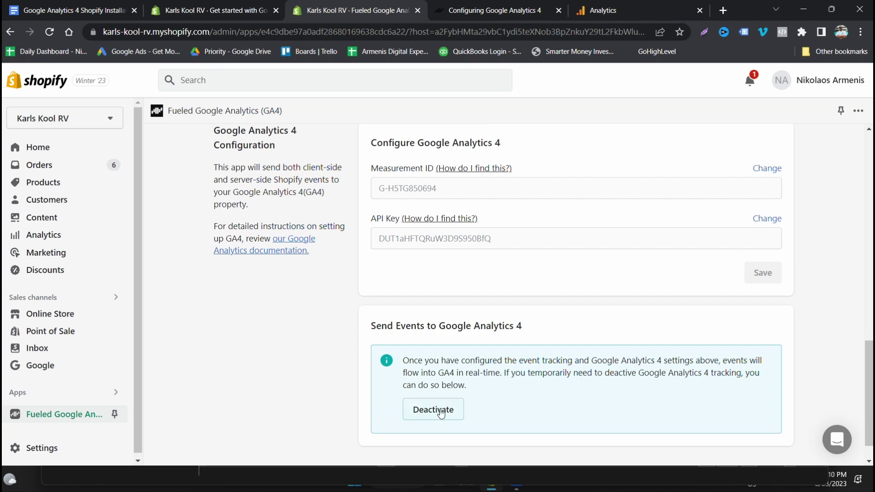
{"action": "scroll", "coordinate": [625, 432], "scroll_direction": "down", "scroll_amount": 1}
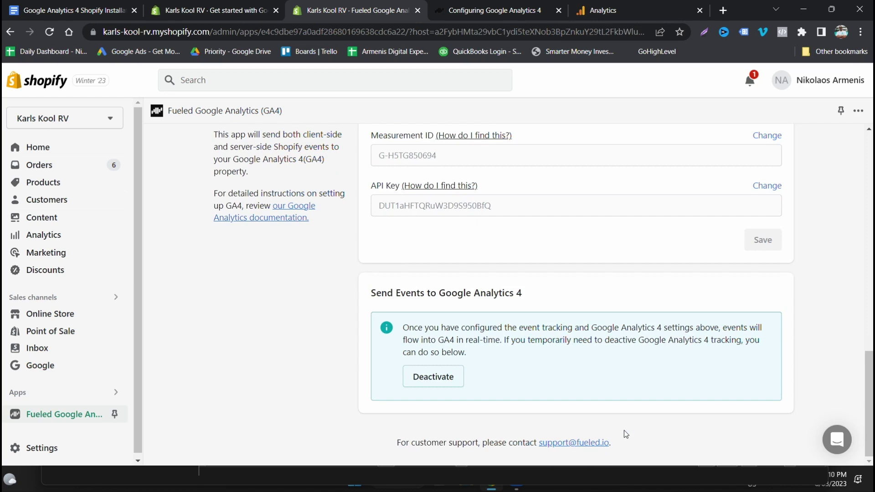
Close the API secrets and stream panels, show Total revenue, and set the first tile to Add to baskets
{"action": "left_click", "coordinate": [609, 12]}
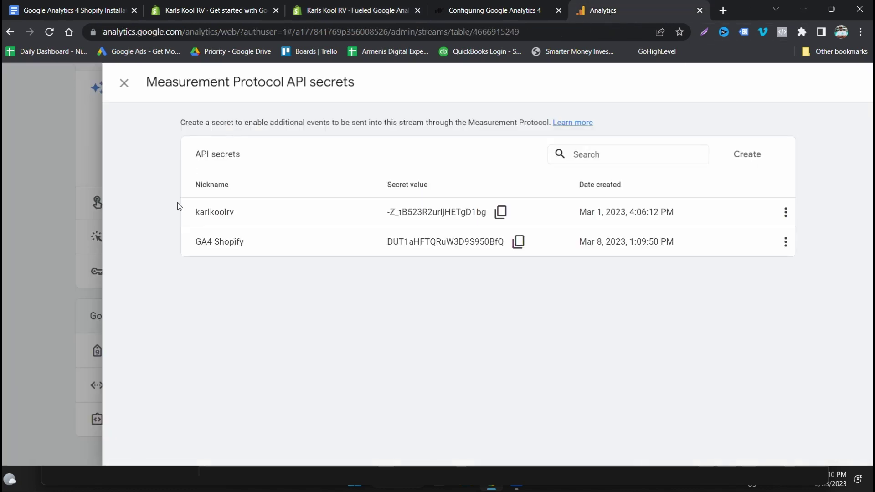
{"action": "left_click", "coordinate": [124, 83]}
{"action": "left_click", "coordinate": [124, 83]}
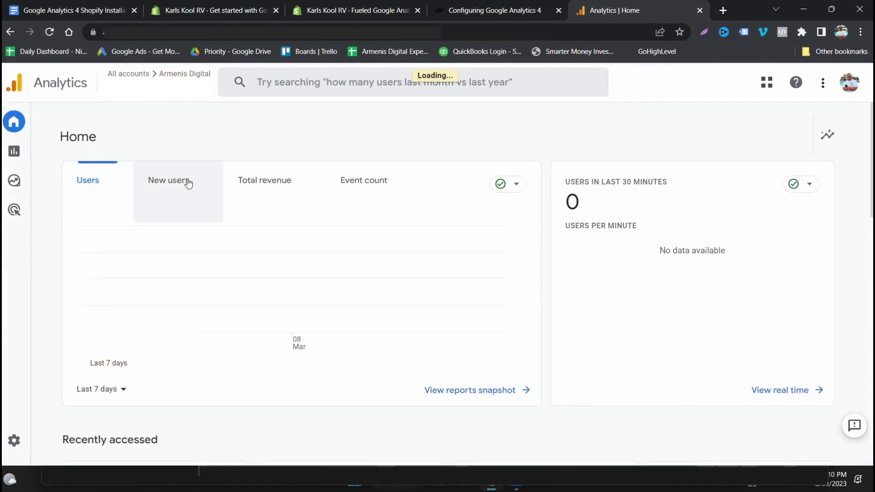
{"action": "left_click", "coordinate": [265, 198]}
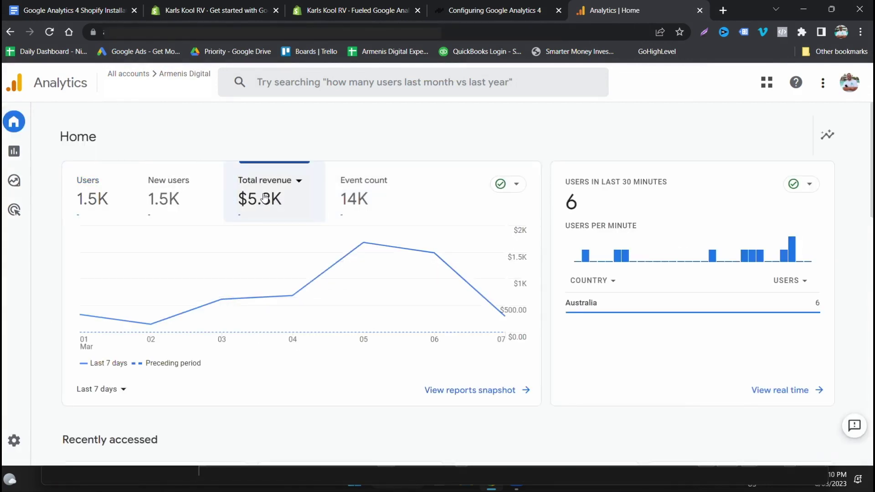
{"action": "left_click", "coordinate": [86, 179]}
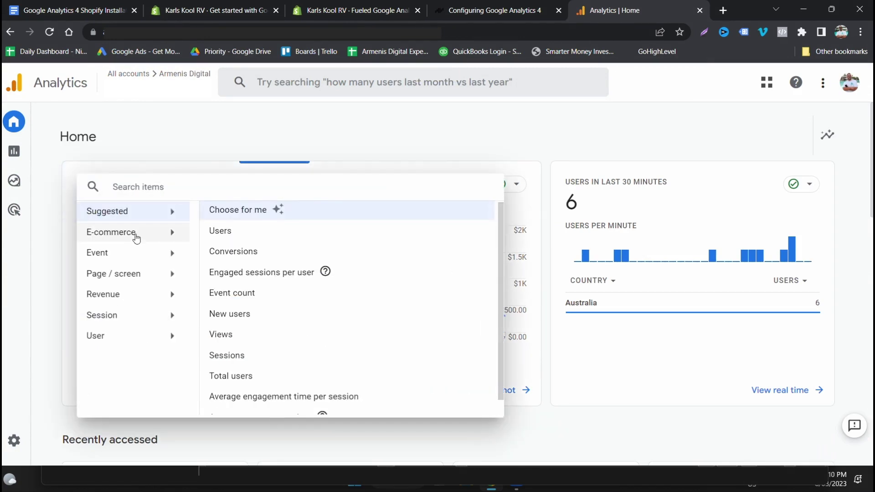
{"action": "mouse_move", "coordinate": [135, 236]}
{"action": "left_click", "coordinate": [253, 226]}
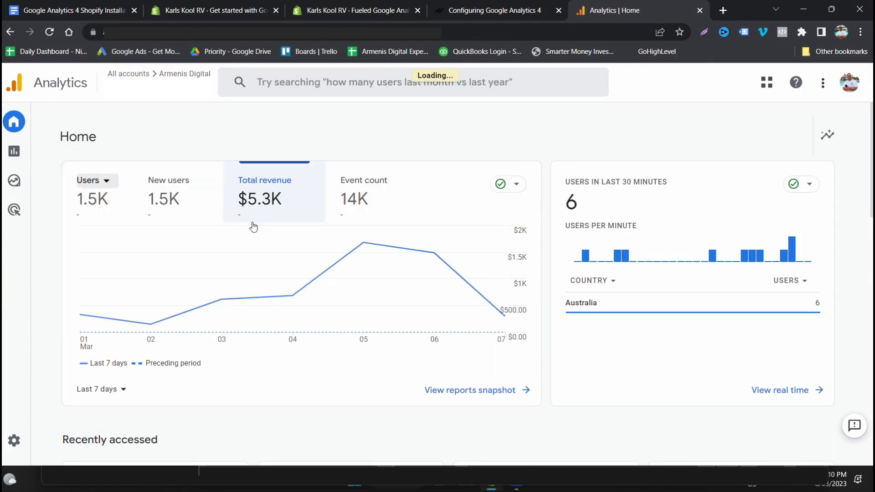
Replace New users with Conversions and Event count with Transactions on the overview card
{"action": "left_click", "coordinate": [198, 183]}
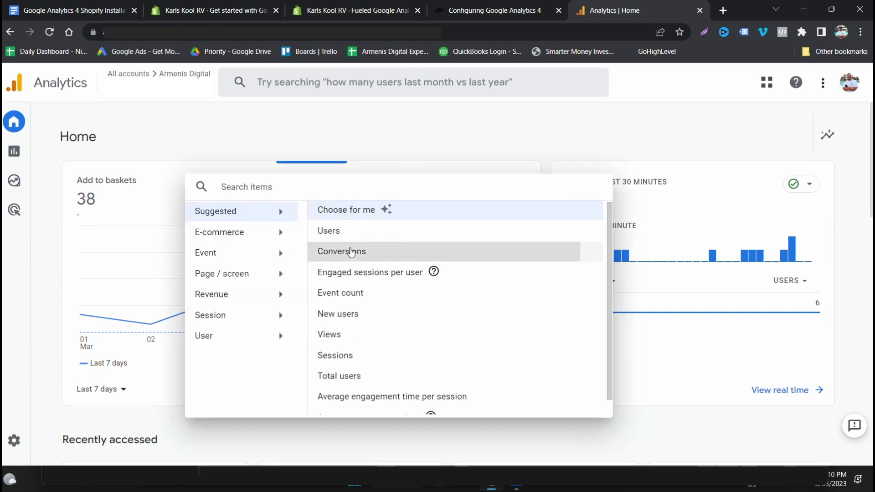
{"action": "left_click", "coordinate": [351, 252]}
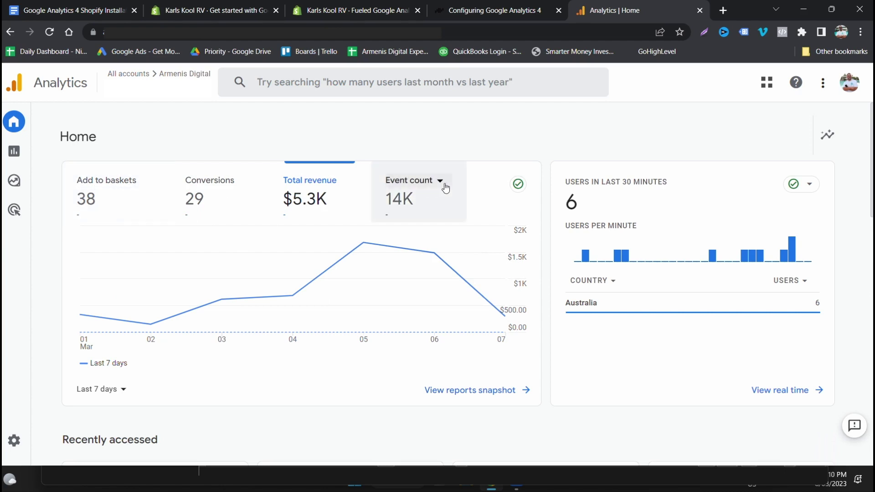
{"action": "left_click", "coordinate": [438, 183]}
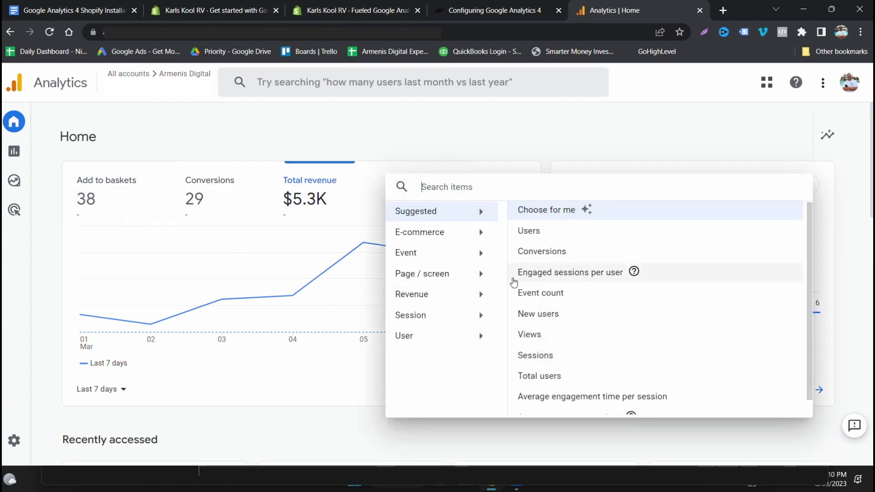
{"action": "scroll", "coordinate": [571, 330], "scroll_direction": "down", "scroll_amount": 2}
{"action": "left_click", "coordinate": [423, 239]}
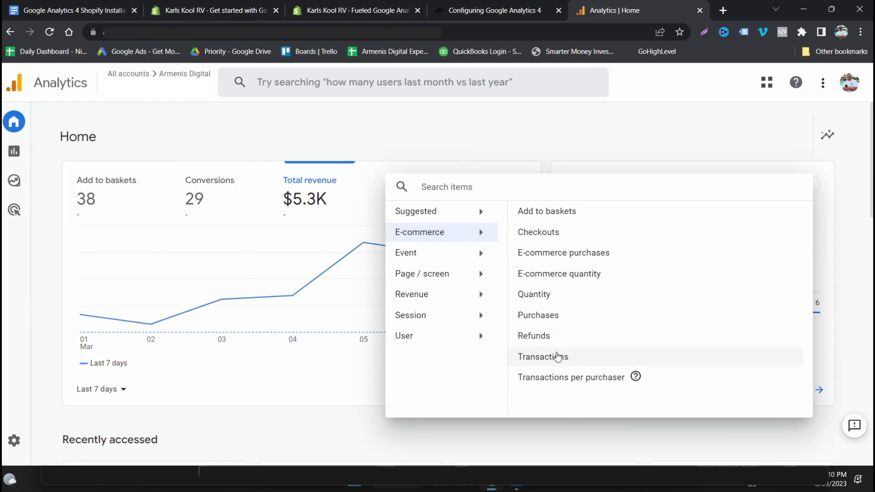
{"action": "left_click", "coordinate": [558, 357]}
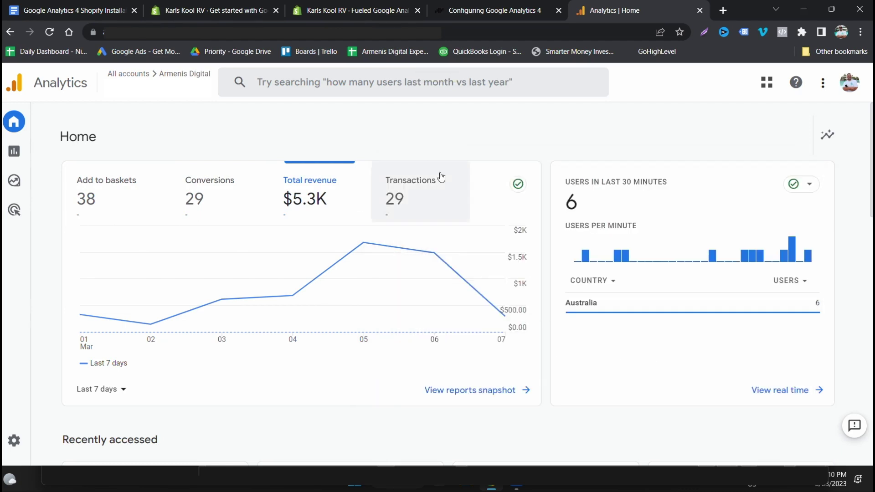
Swap the Transactions tile to Quantity, then settle on Checkouts (61)
{"action": "left_click", "coordinate": [435, 180]}
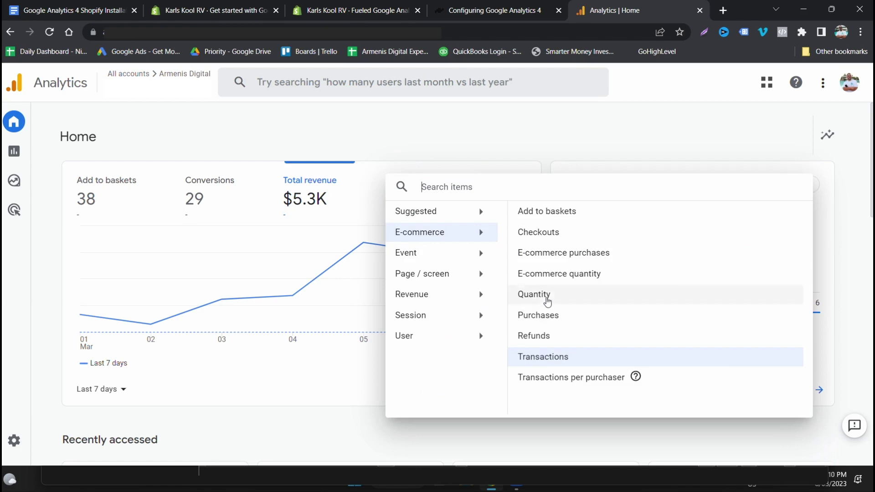
{"action": "left_click", "coordinate": [546, 297]}
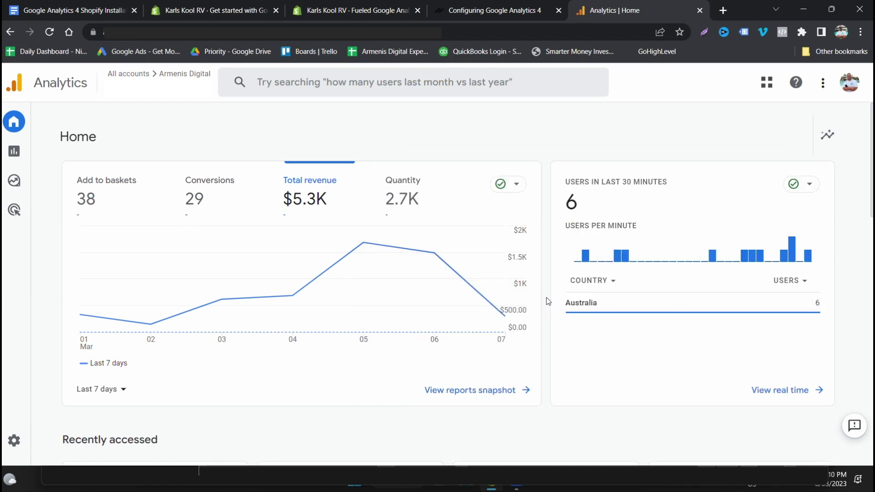
{"action": "left_click", "coordinate": [408, 180]}
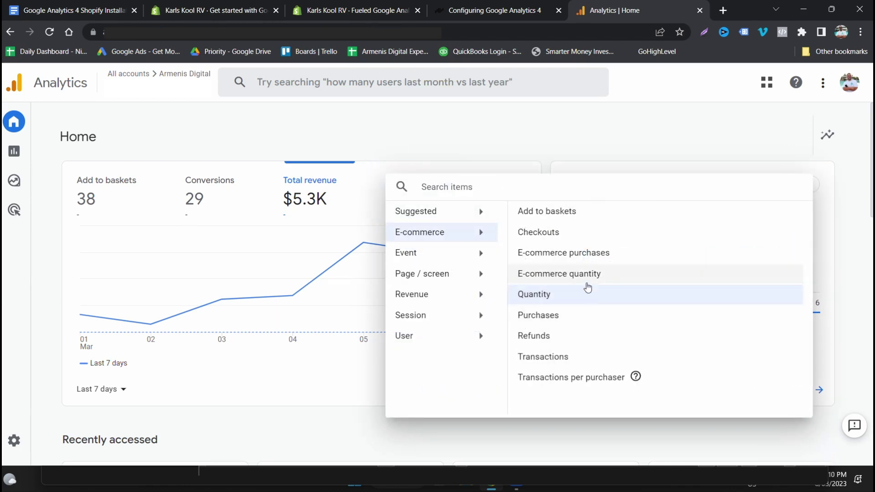
{"action": "left_click", "coordinate": [578, 236]}
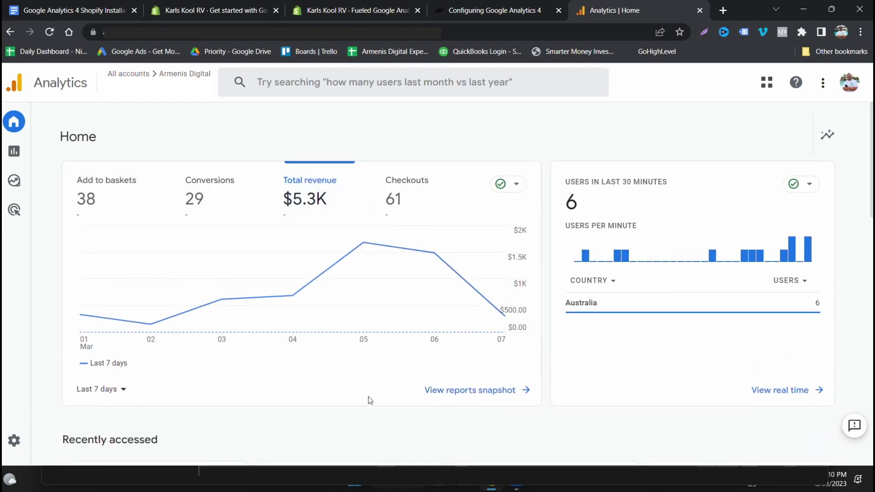
{"action": "scroll", "coordinate": [369, 398], "scroll_direction": "down", "scroll_amount": 3}
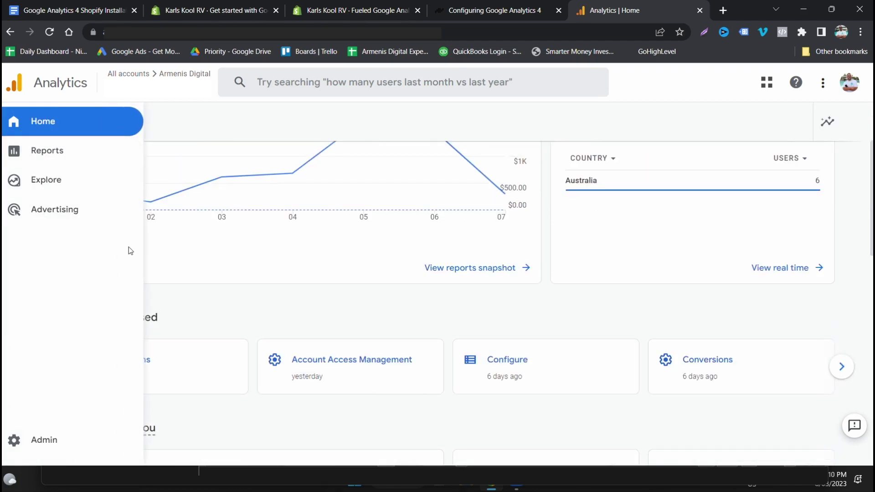
Open Traffic acquisition by session default channel group from the Sessions card: 1,491 users, 1,785 sessions
{"action": "scroll", "coordinate": [218, 355], "scroll_direction": "up", "scroll_amount": 3}
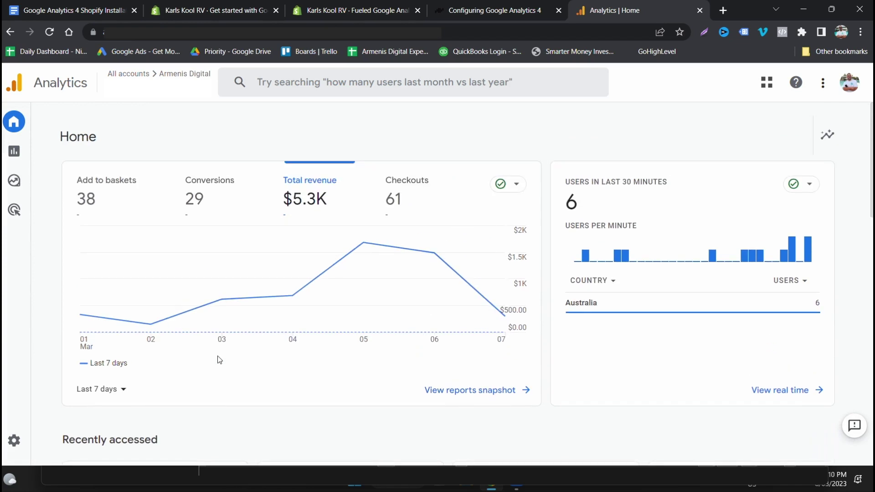
{"action": "scroll", "coordinate": [219, 360], "scroll_direction": "down", "scroll_amount": 8}
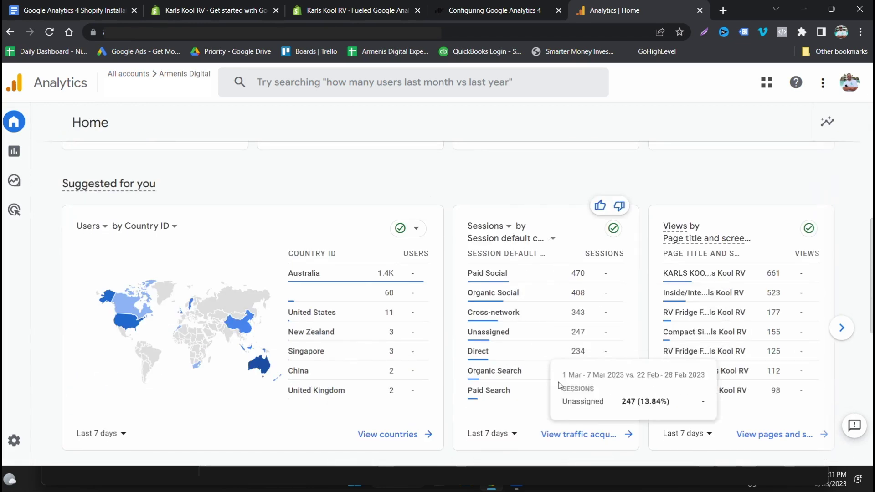
{"action": "left_click", "coordinate": [566, 444]}
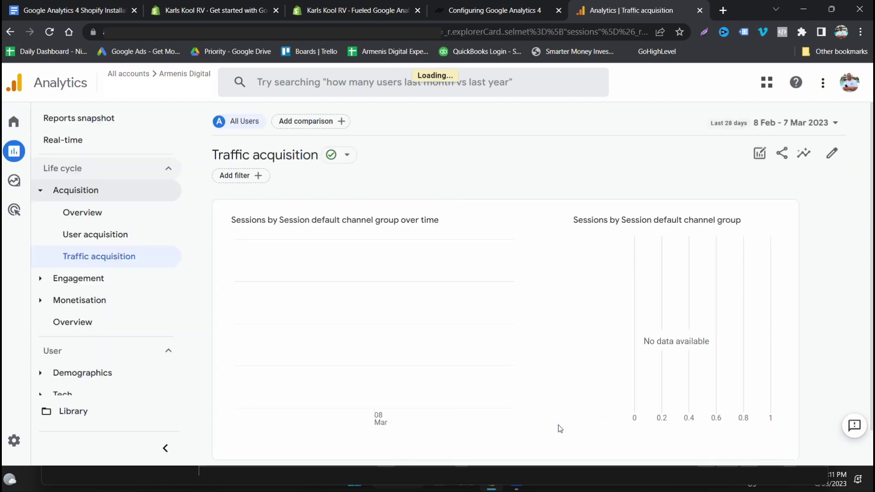
{"action": "scroll", "coordinate": [280, 328], "scroll_direction": "down", "scroll_amount": 3}
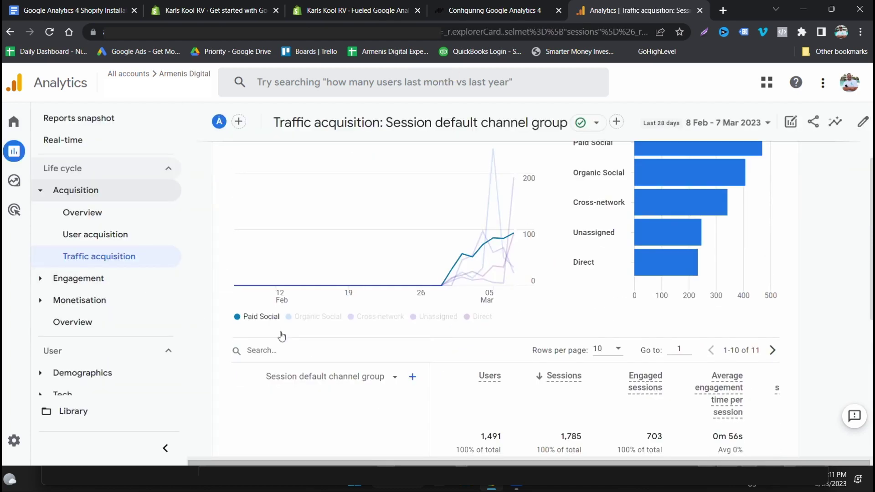
{"action": "scroll", "coordinate": [494, 410], "scroll_direction": "down", "scroll_amount": 3}
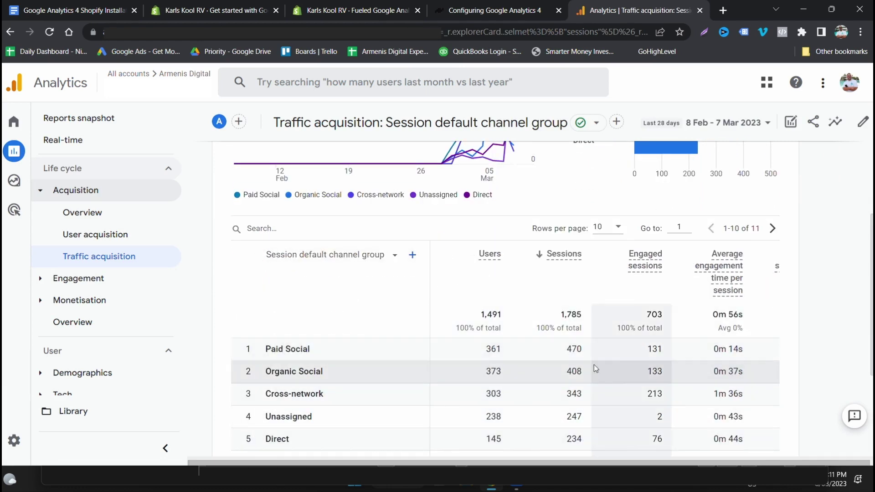
Review the E-commerce purchases Item name table: 1,838 items viewed, 34 purchased, $5,221.21 revenue
{"action": "key", "text": "alt+Left"}
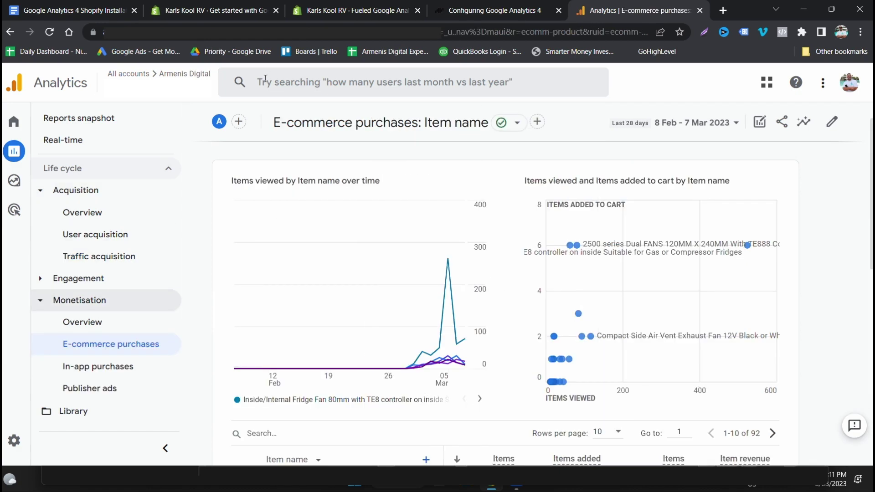
{"action": "scroll", "coordinate": [501, 296], "scroll_direction": "down", "scroll_amount": 3}
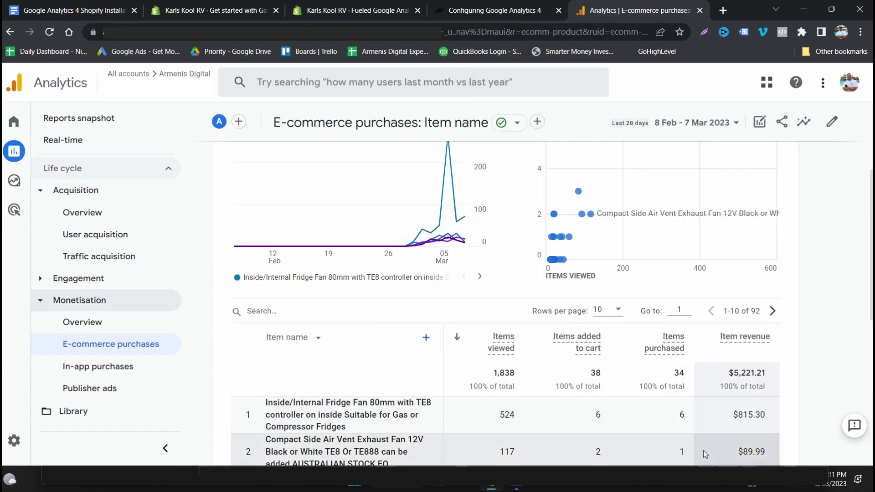
{"action": "scroll", "coordinate": [704, 450], "scroll_direction": "up", "scroll_amount": 3}
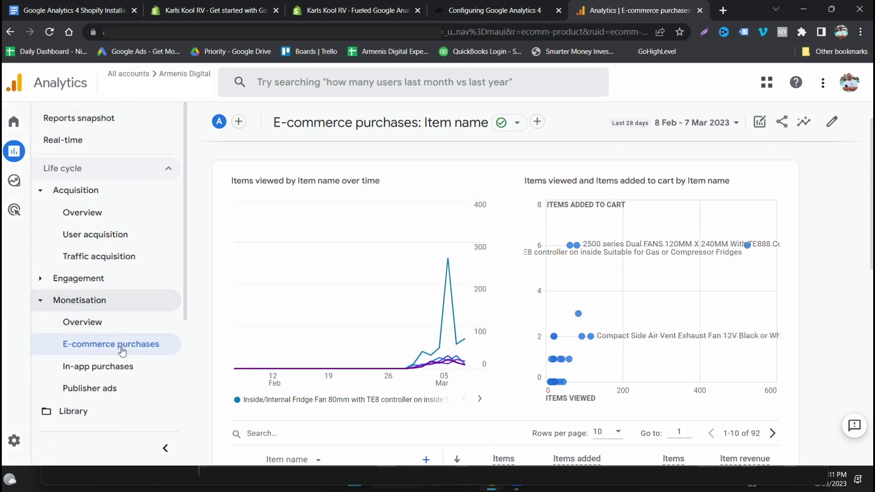
{"action": "mouse_move", "coordinate": [405, 284]}
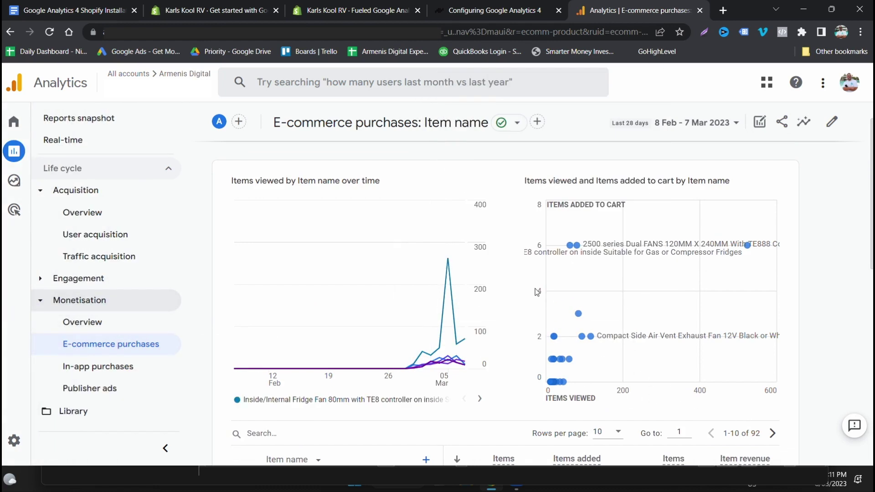
{"action": "scroll", "coordinate": [588, 355], "scroll_direction": "down", "scroll_amount": 3}
{"action": "scroll", "coordinate": [706, 378], "scroll_direction": "up", "scroll_amount": 4}
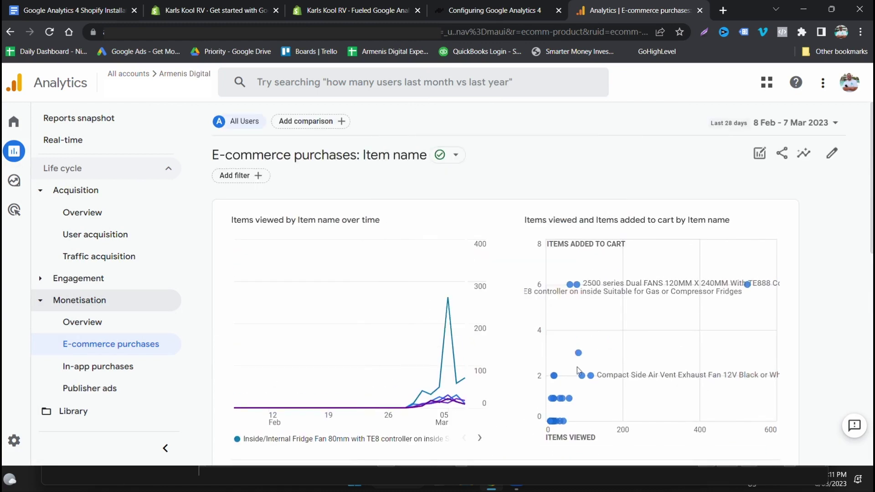
{"action": "scroll", "coordinate": [821, 403], "scroll_direction": "down", "scroll_amount": 4}
{"action": "scroll", "coordinate": [820, 404], "scroll_direction": "down", "scroll_amount": 2}
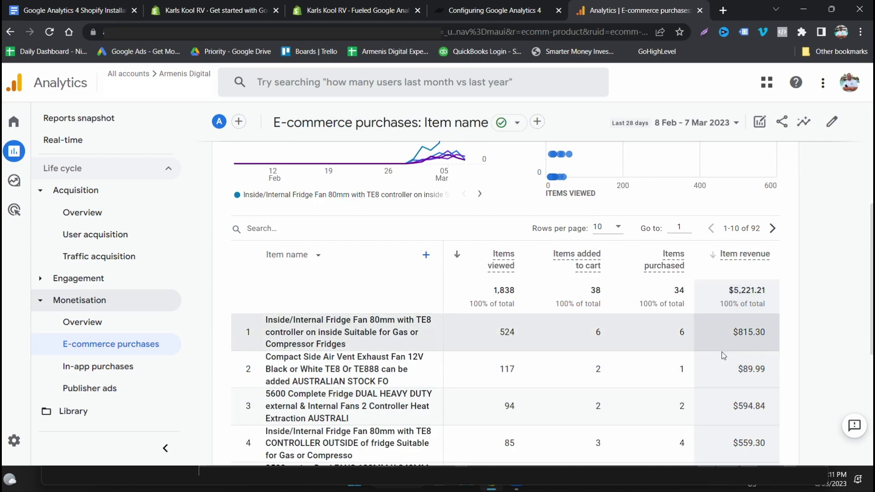
{"action": "scroll", "coordinate": [500, 438], "scroll_direction": "down", "scroll_amount": 3}
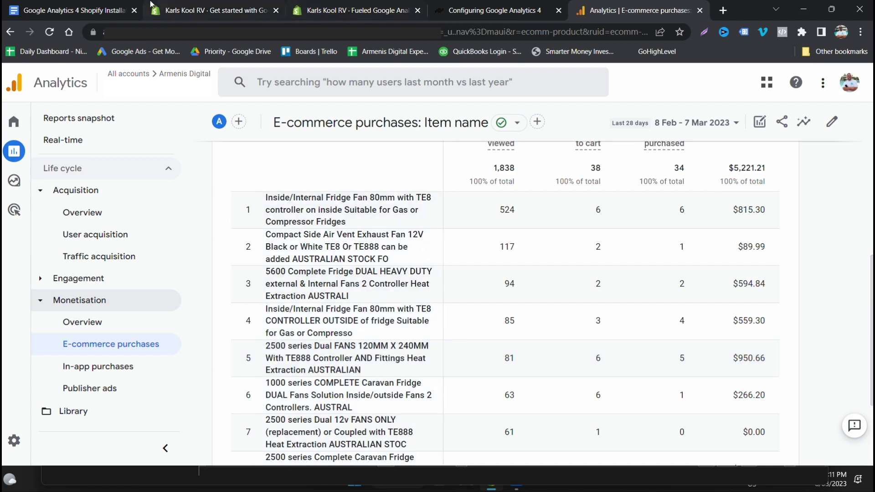
Bring the Google Docs guide back to Steps 1–8, briefly highlighting 'through' in Step 4
{"action": "left_click", "coordinate": [73, 10]}
{"action": "scroll", "coordinate": [292, 375], "scroll_direction": "down", "scroll_amount": 2}
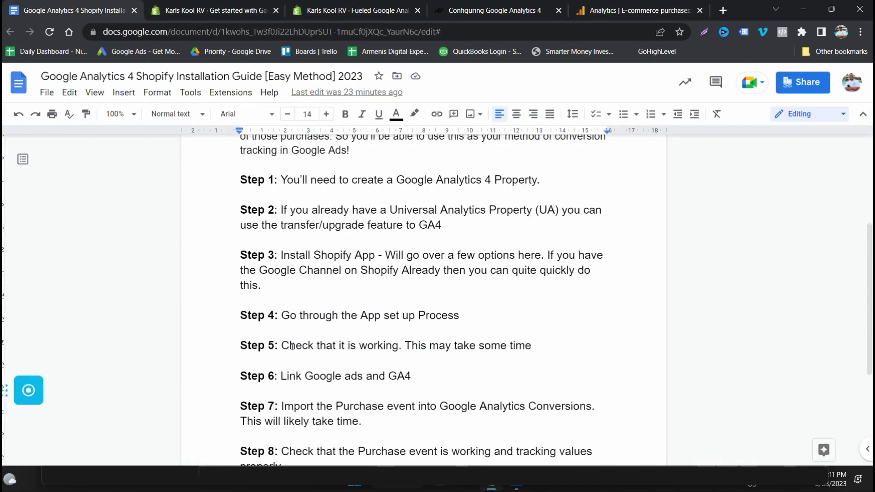
{"action": "double_click", "coordinate": [325, 316]}
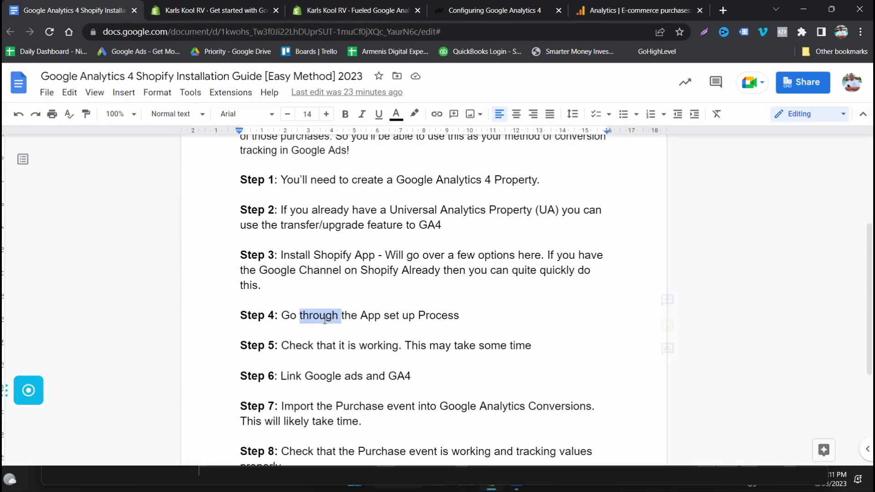
{"action": "left_click", "coordinate": [294, 346]}
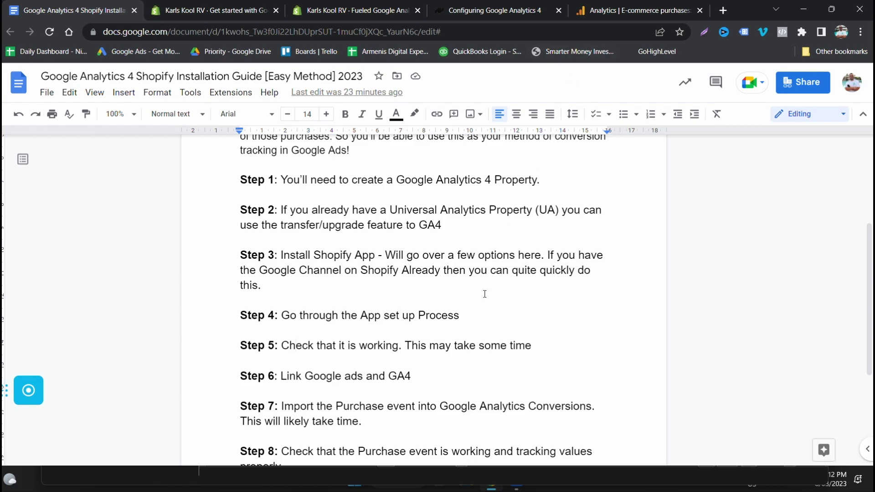
Check Admin > Google Ads links, confirming one linked Google Ads account from 2 Mar 2023
{"action": "left_click", "coordinate": [651, 10]}
{"action": "left_click", "coordinate": [19, 438]}
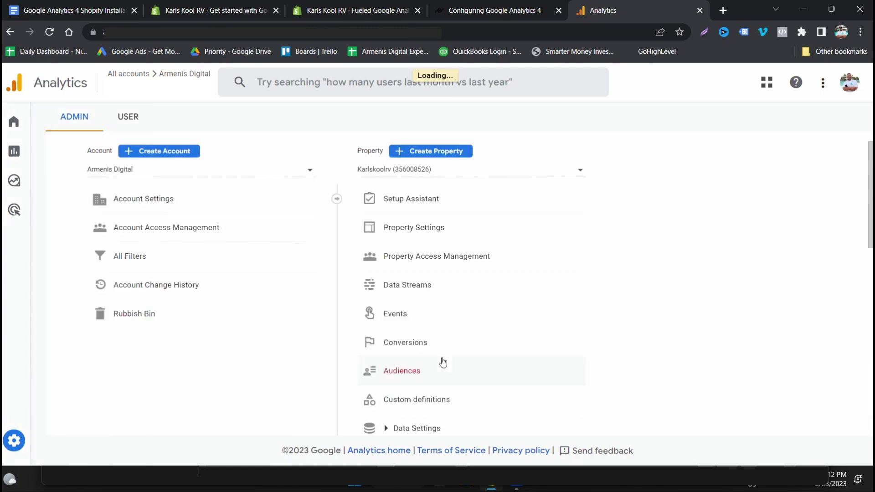
{"action": "scroll", "coordinate": [441, 360], "scroll_direction": "down", "scroll_amount": 3}
{"action": "scroll", "coordinate": [441, 362], "scroll_direction": "down", "scroll_amount": 5}
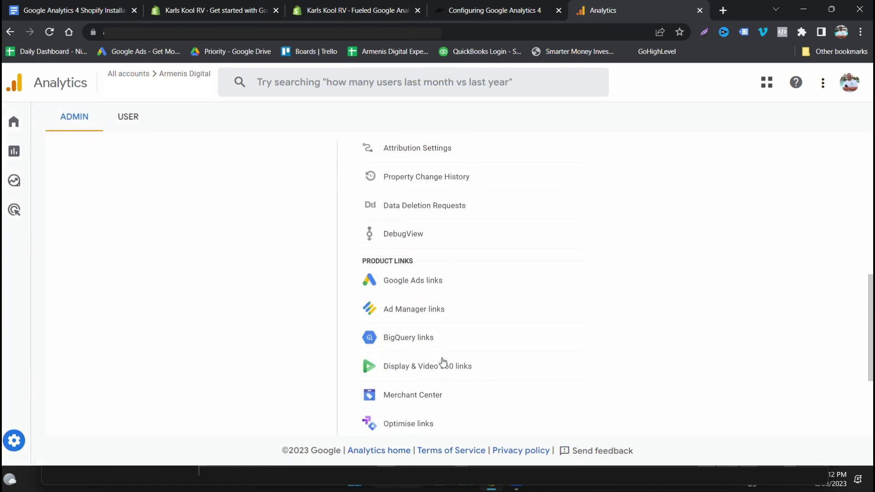
{"action": "left_click", "coordinate": [422, 288]}
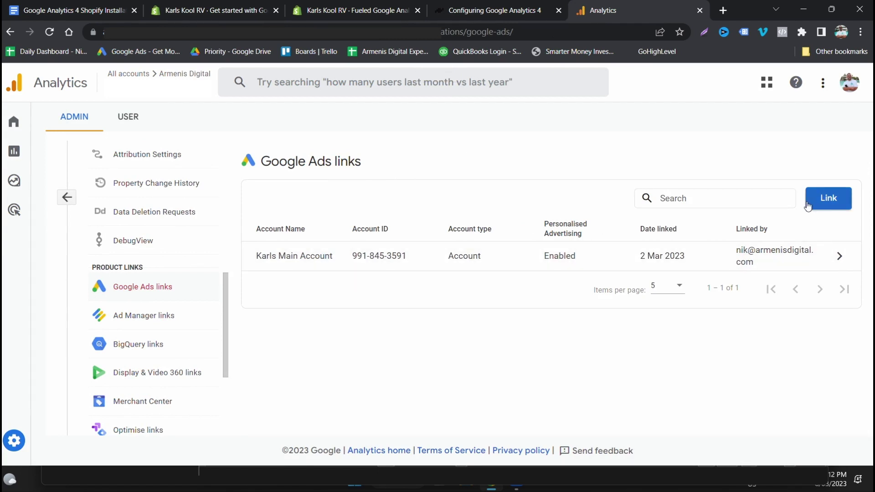
{"action": "left_click", "coordinate": [45, 8]}
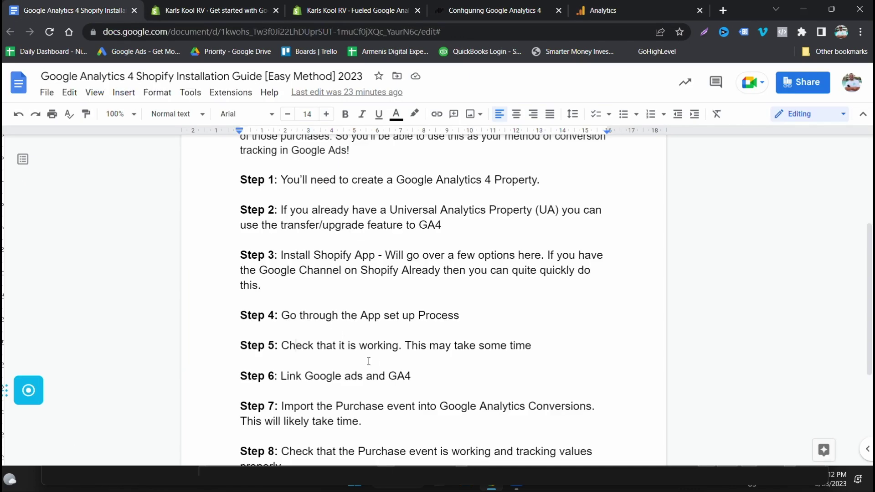
{"action": "scroll", "coordinate": [376, 364], "scroll_direction": "down", "scroll_amount": 3}
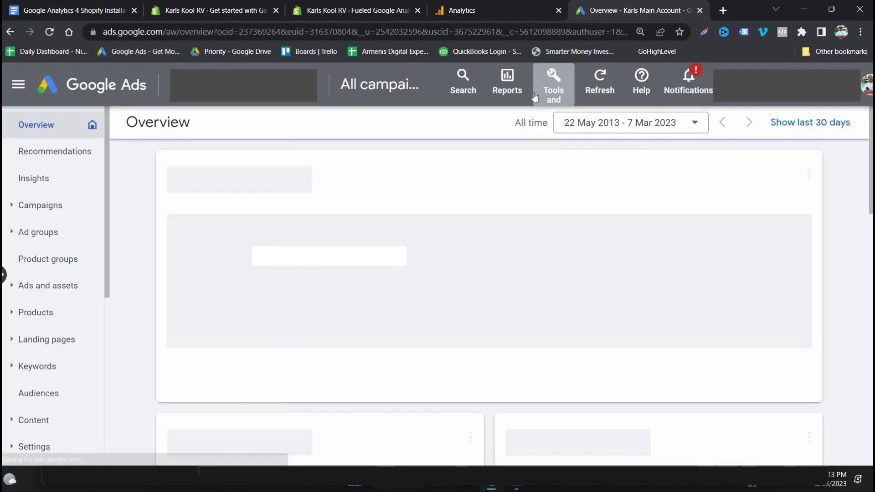
Reach Conversions from the Google Ads tools list and scroll through the Purchase goal's actions
{"action": "left_click", "coordinate": [539, 93]}
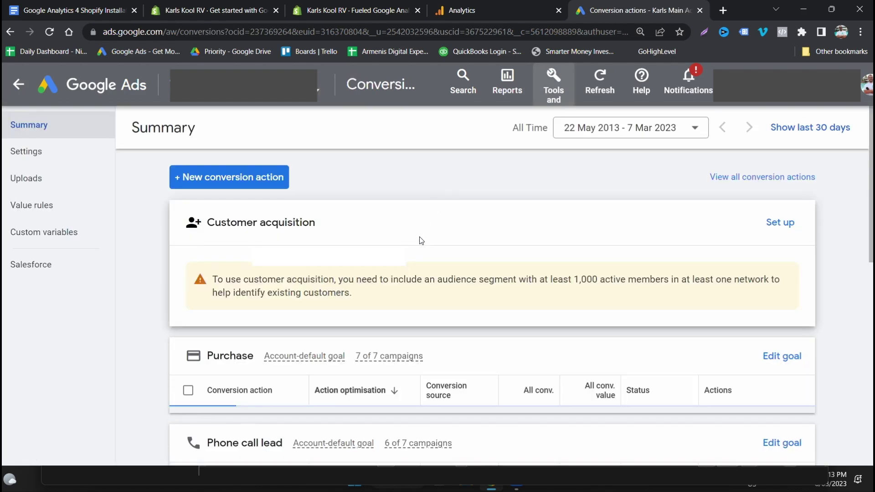
{"action": "scroll", "coordinate": [405, 271], "scroll_direction": "down", "scroll_amount": 2}
{"action": "mouse_move", "coordinate": [402, 275]}
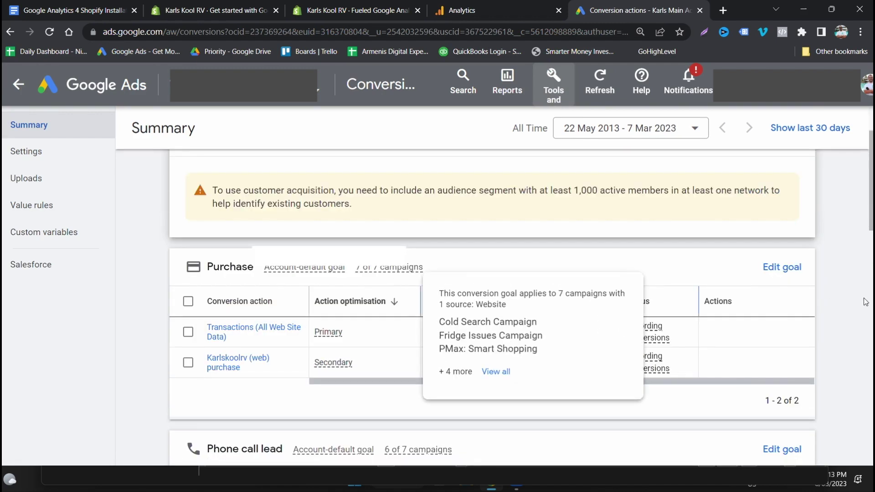
{"action": "scroll", "coordinate": [795, 228], "scroll_direction": "up", "scroll_amount": 2}
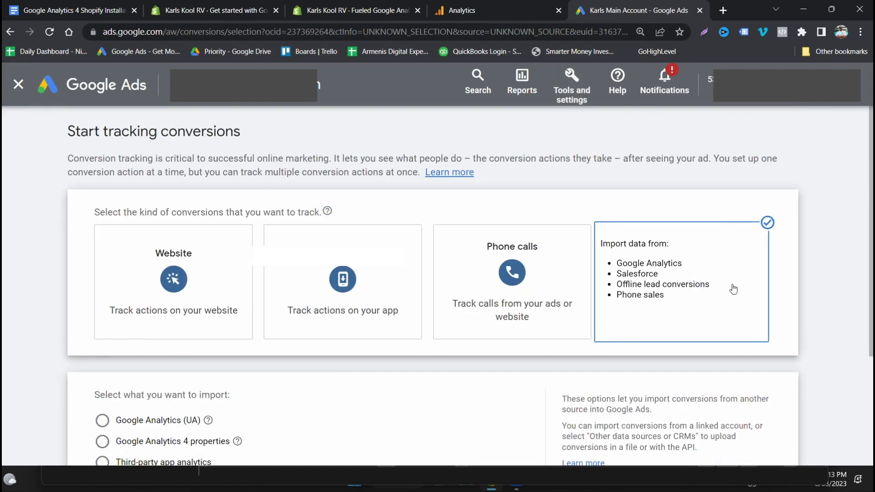
{"action": "scroll", "coordinate": [178, 405], "scroll_direction": "down", "scroll_amount": 2}
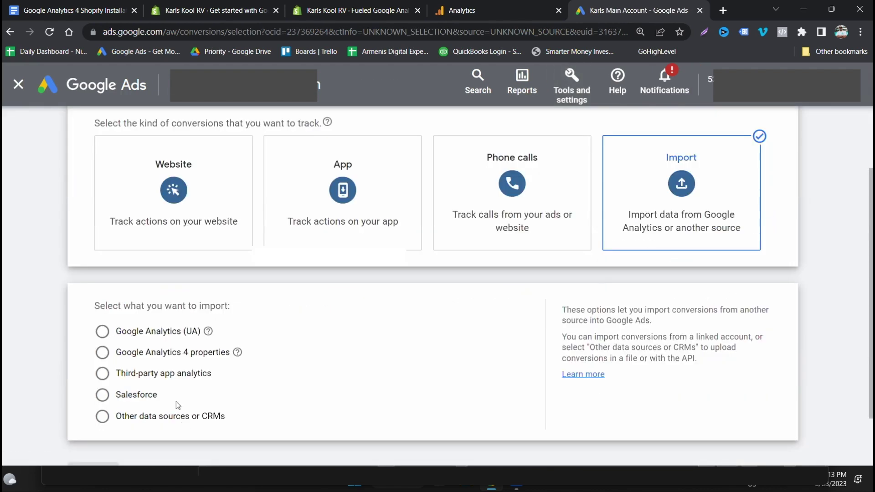
{"action": "left_click", "coordinate": [170, 359]}
{"action": "scroll", "coordinate": [275, 384], "scroll_direction": "down", "scroll_amount": 2}
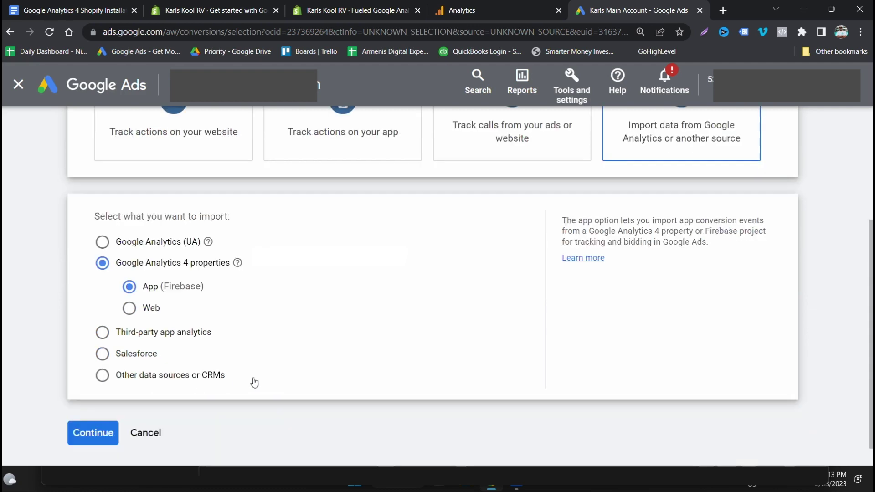
{"action": "left_click", "coordinate": [153, 308]}
{"action": "left_click", "coordinate": [107, 430]}
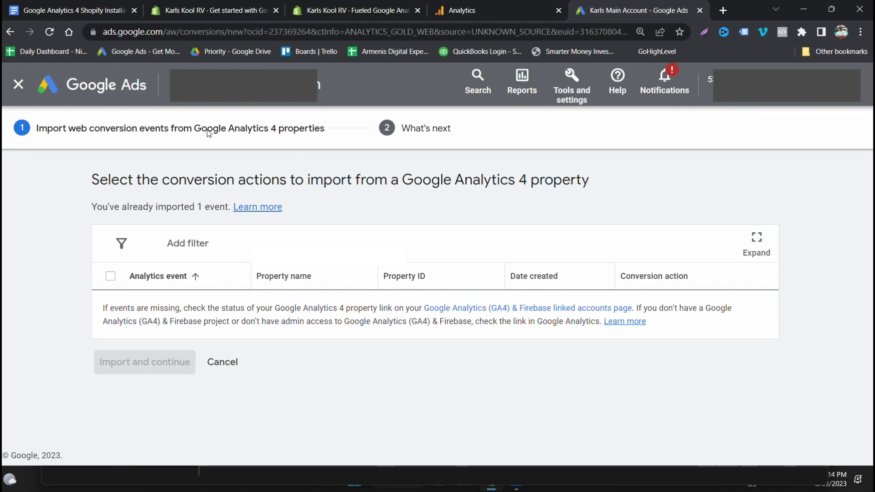
{"action": "left_click", "coordinate": [24, 86]}
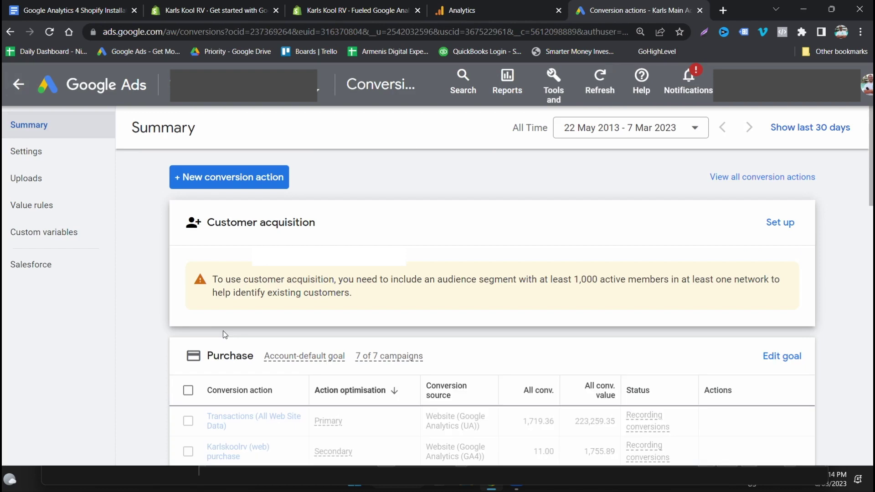
{"action": "scroll", "coordinate": [223, 330], "scroll_direction": "down", "scroll_amount": 2}
{"action": "scroll", "coordinate": [223, 335], "scroll_direction": "down", "scroll_amount": 3}
{"action": "scroll", "coordinate": [529, 390], "scroll_direction": "up", "scroll_amount": 1}
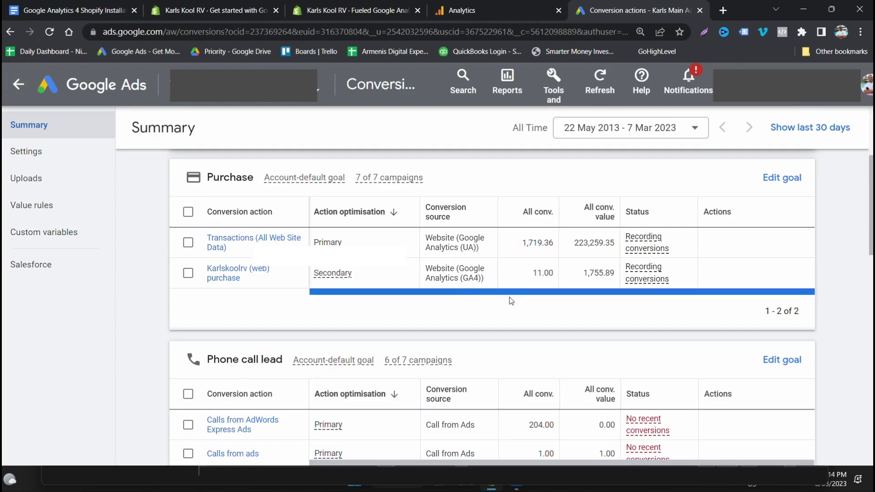
{"action": "left_click", "coordinate": [188, 274]}
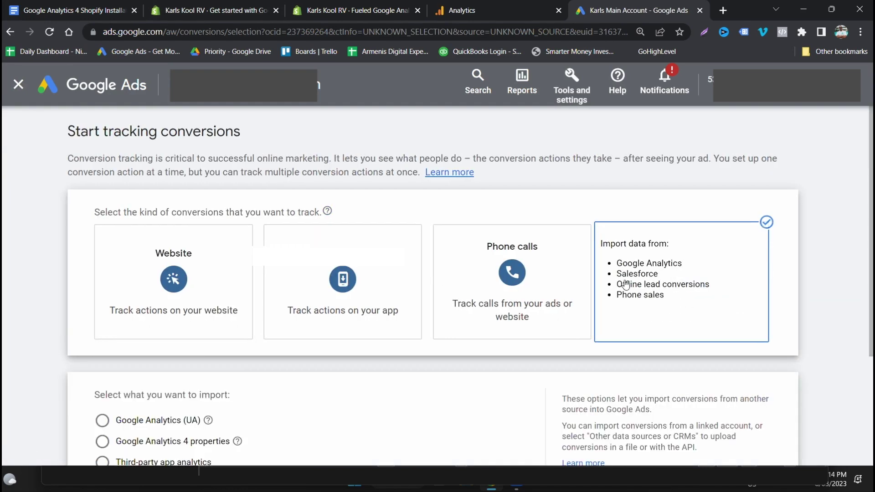
{"action": "scroll", "coordinate": [625, 285], "scroll_direction": "down", "scroll_amount": 3}
{"action": "left_click", "coordinate": [173, 289]}
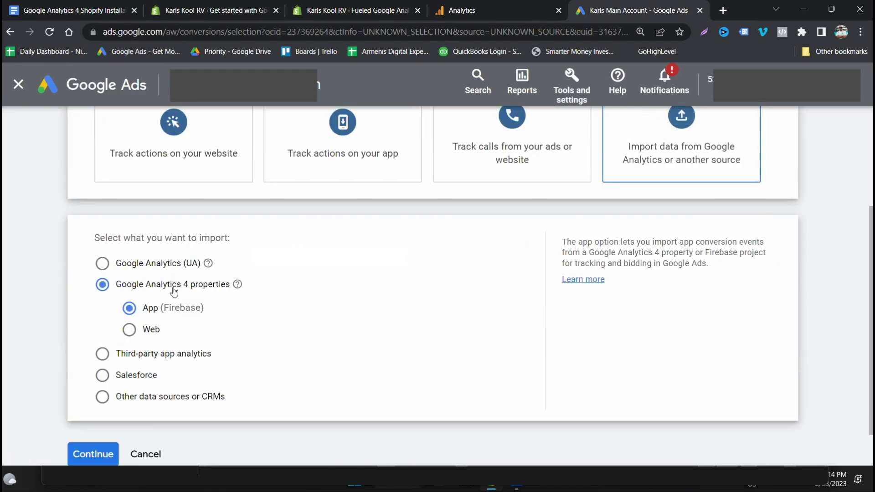
{"action": "left_click", "coordinate": [154, 331]}
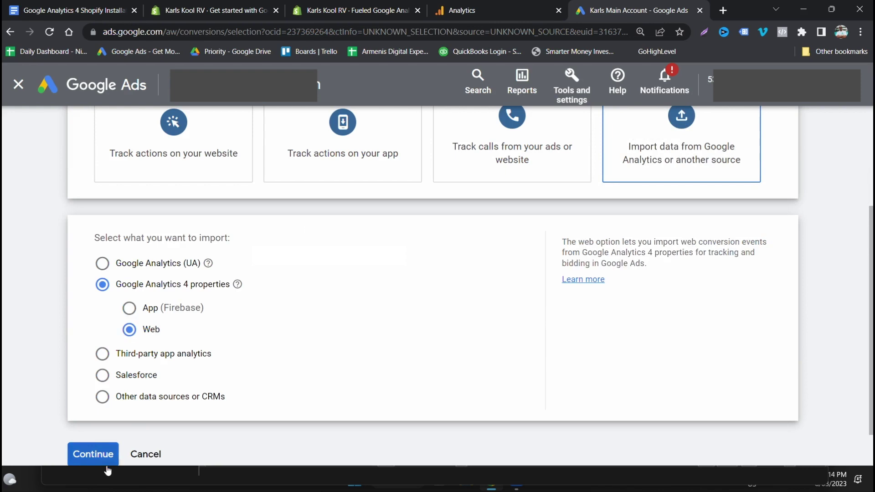
{"action": "left_click", "coordinate": [102, 456]}
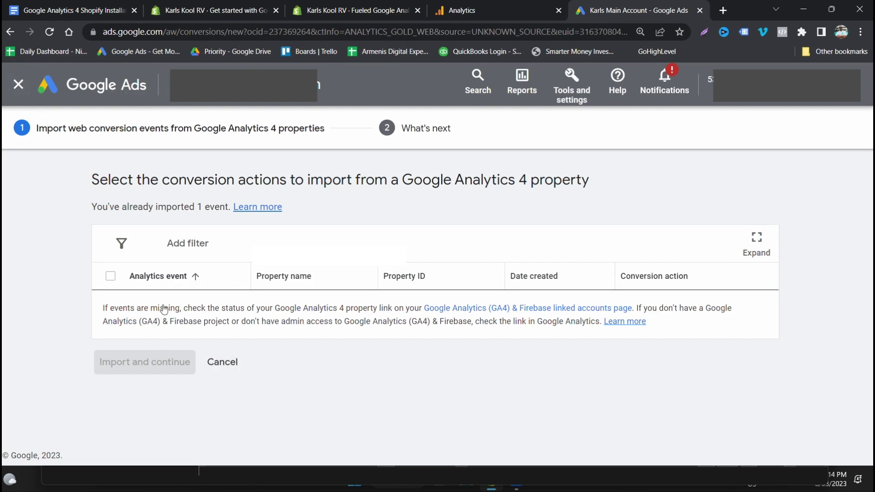
Set the conversions summary to Last 7 days and highlight the UA transactions value 1,625.17
{"action": "left_click", "coordinate": [18, 84]}
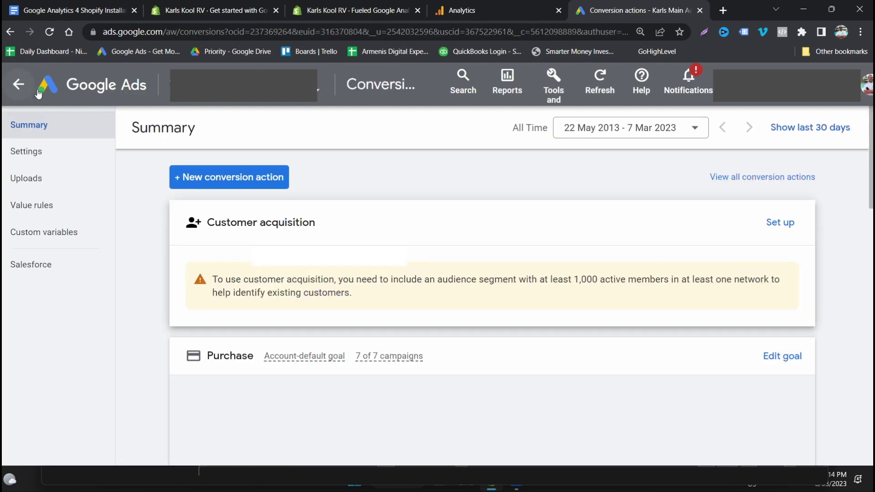
{"action": "scroll", "coordinate": [588, 345], "scroll_direction": "down", "scroll_amount": 4}
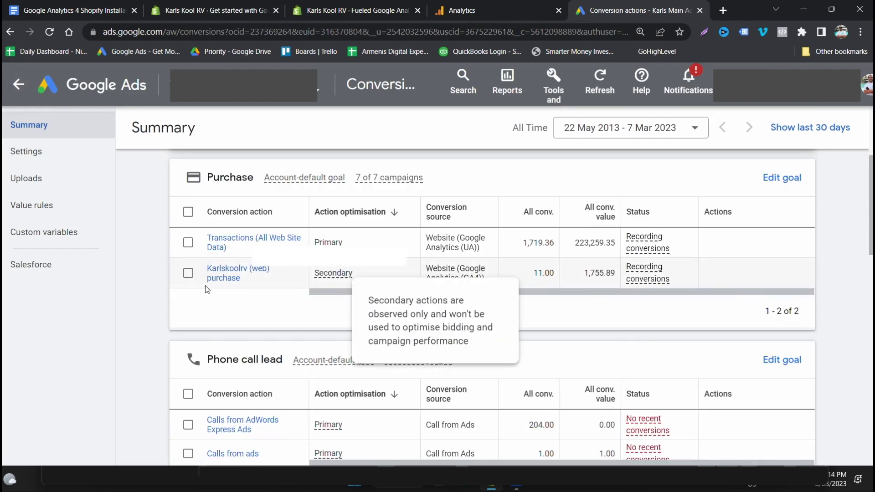
{"action": "mouse_move", "coordinate": [340, 278]}
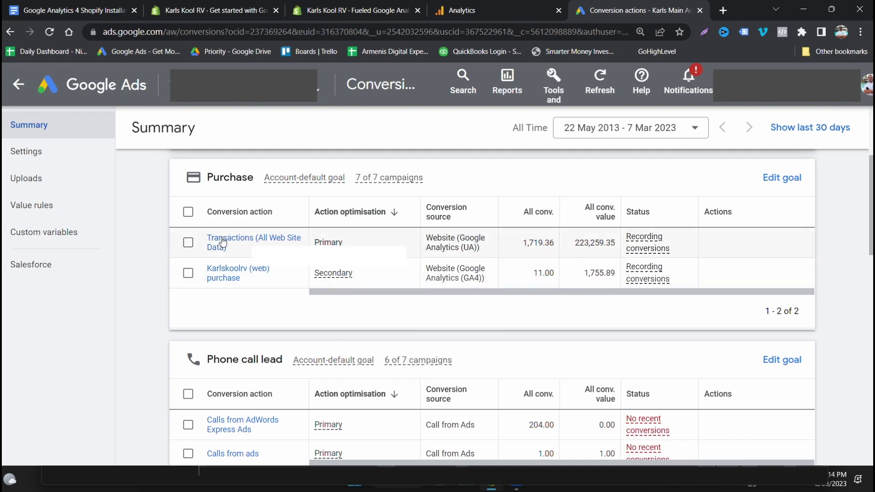
{"action": "left_click", "coordinate": [695, 128]}
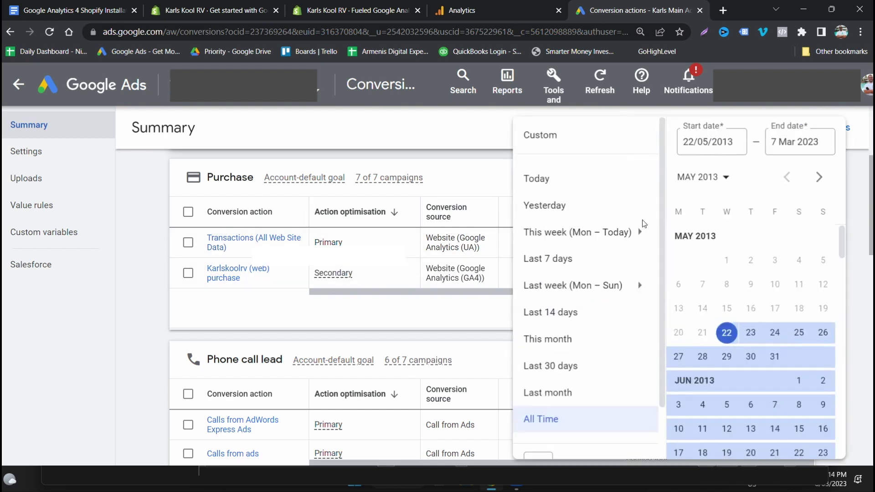
{"action": "left_click", "coordinate": [582, 259]}
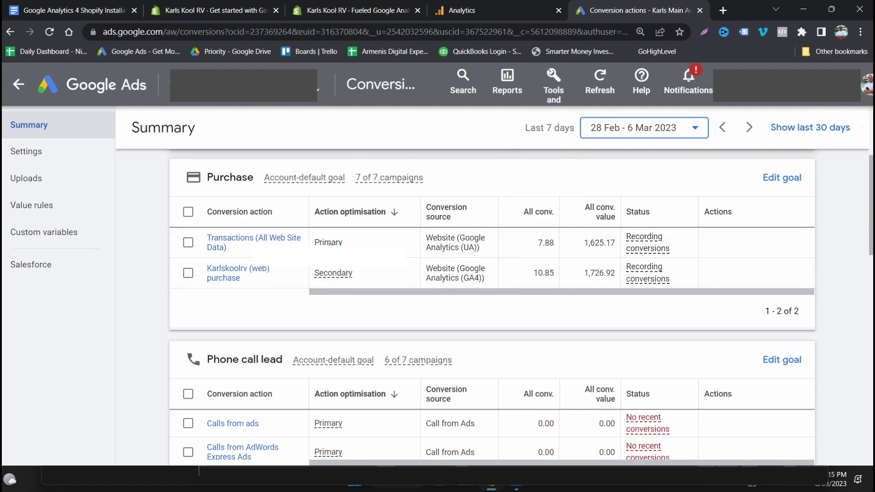
{"action": "double_click", "coordinate": [595, 241]}
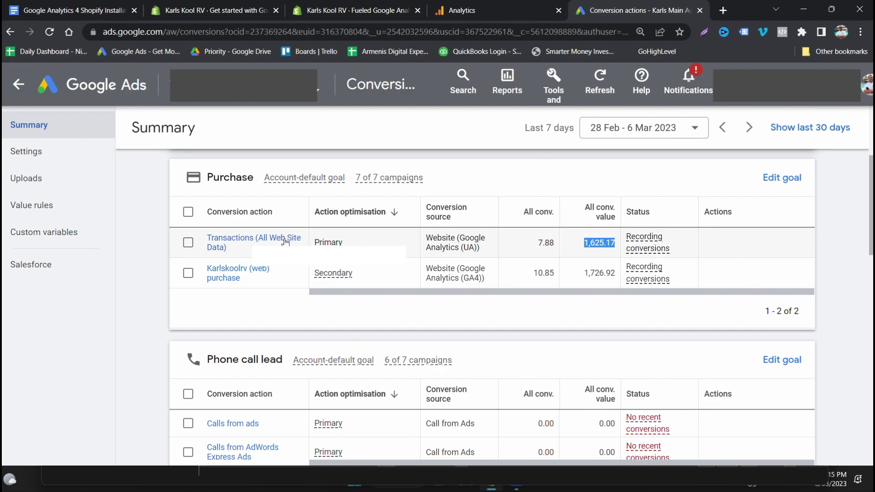
Inspect the Karlskoolrv (web) purchase details, noting data-driven attribution, then return to the Overview
{"action": "mouse_move", "coordinate": [339, 451]}
{"action": "left_click", "coordinate": [230, 271]}
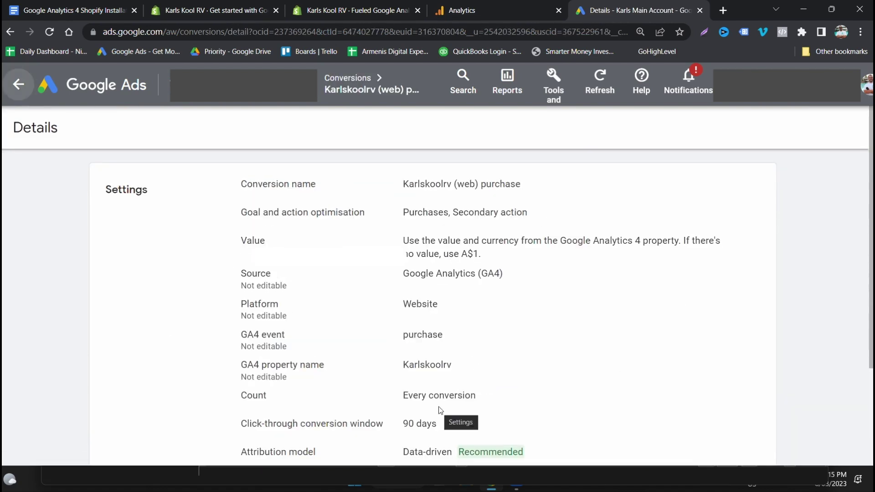
{"action": "scroll", "coordinate": [438, 408], "scroll_direction": "down", "scroll_amount": 2}
{"action": "double_click", "coordinate": [433, 363]}
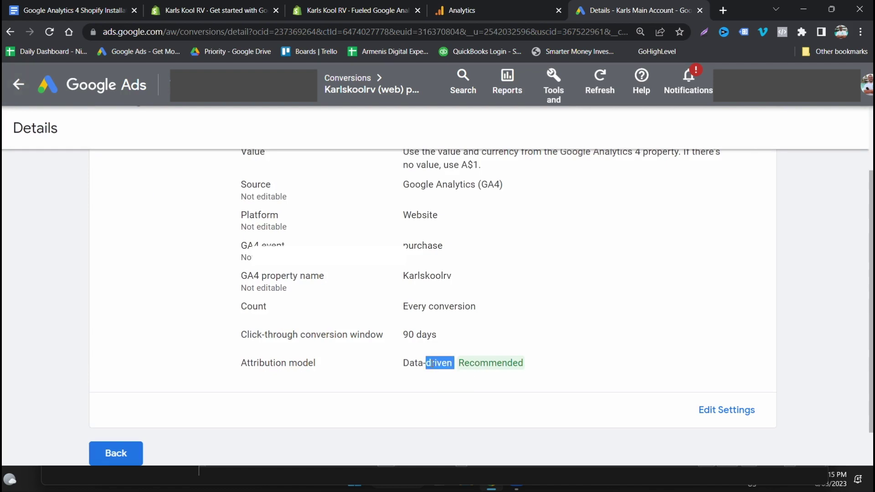
{"action": "left_click", "coordinate": [18, 85]}
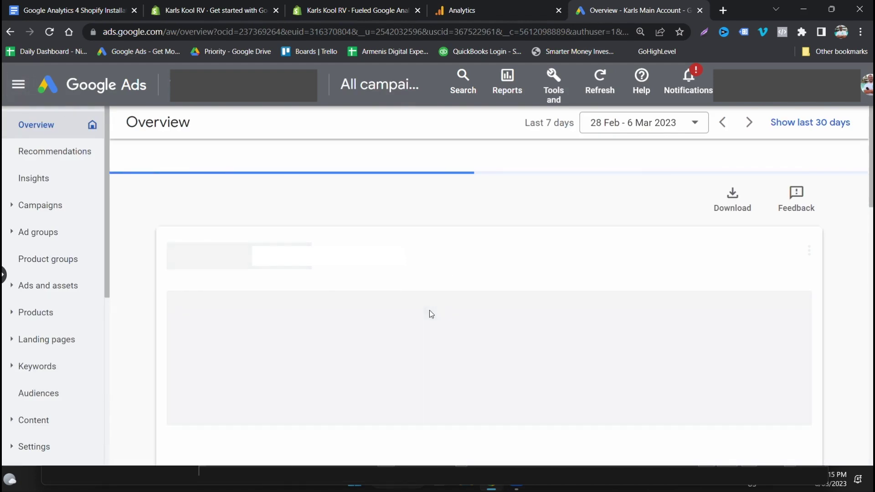
Switch to the guide with Ctrl+1 and highlight Step 9, then Step 10
{"action": "key", "text": "ctrl+1"}
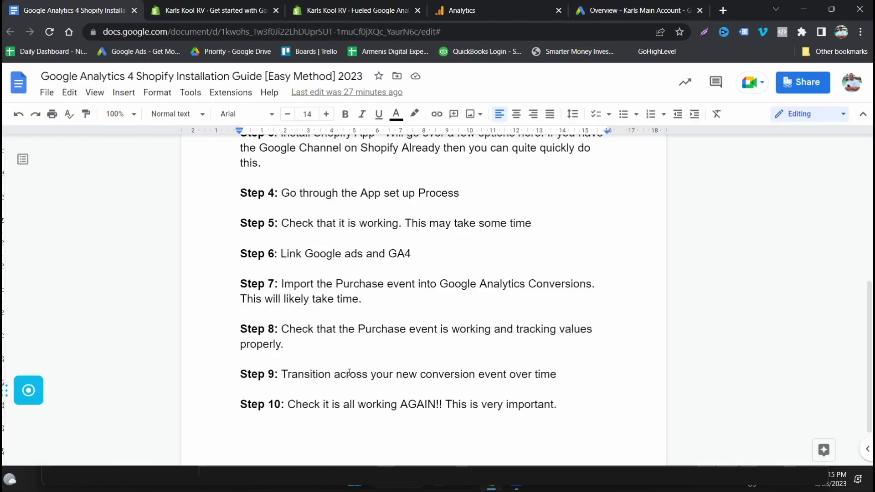
{"action": "triple_click", "coordinate": [349, 373]}
{"action": "left_click", "coordinate": [319, 371]}
{"action": "triple_click", "coordinate": [344, 407]}
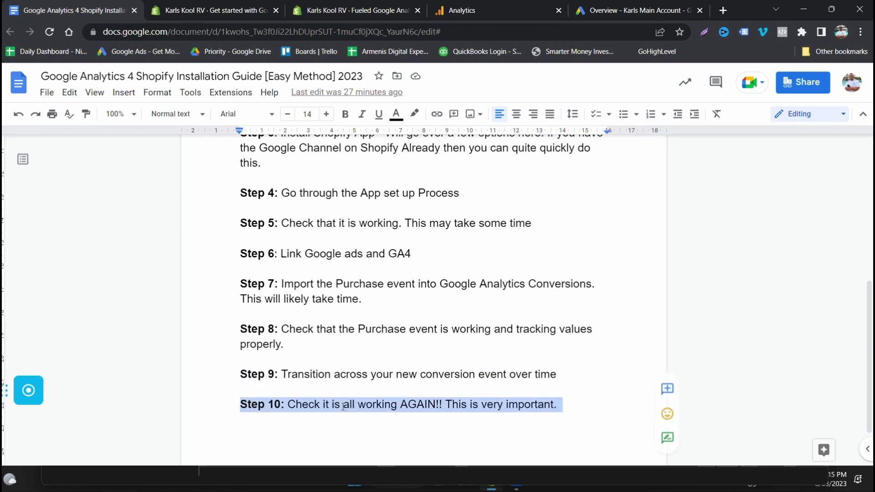